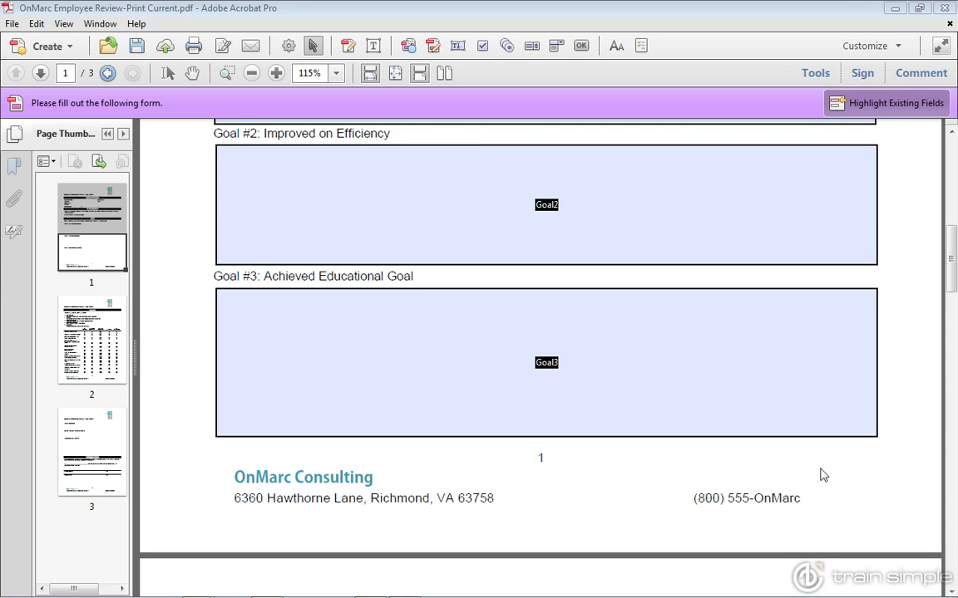
Draw a button field on page 1 below the Goal3 field, above the phone number, and name it PrintCurrent
click(277, 218)
click(395, 73)
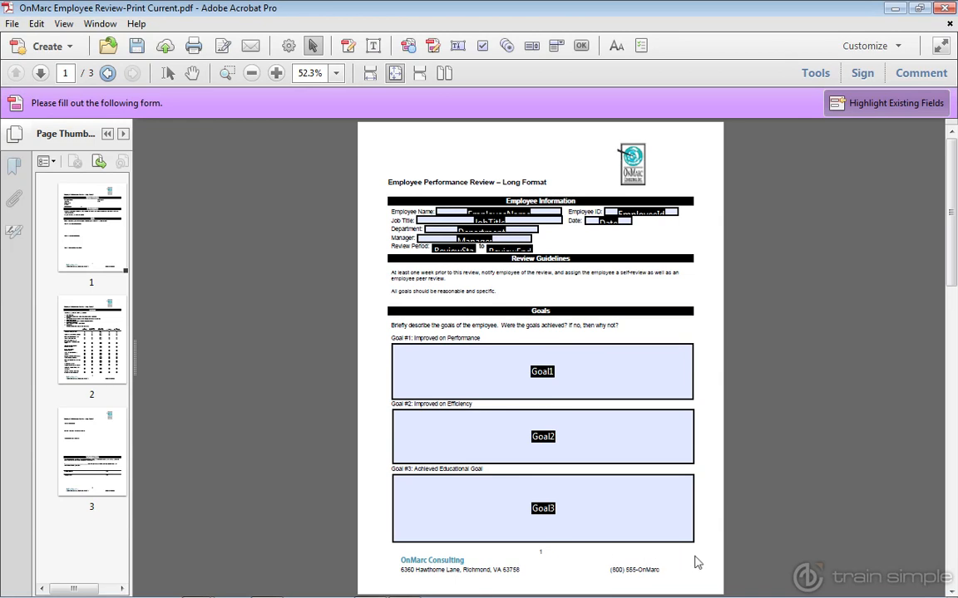
click(395, 73)
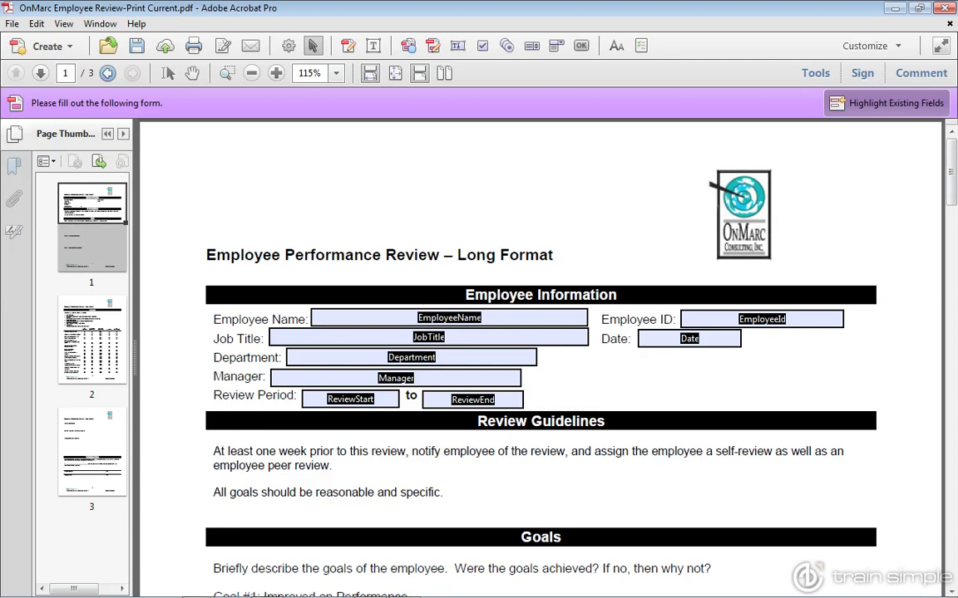
drag(952, 167, 951, 278)
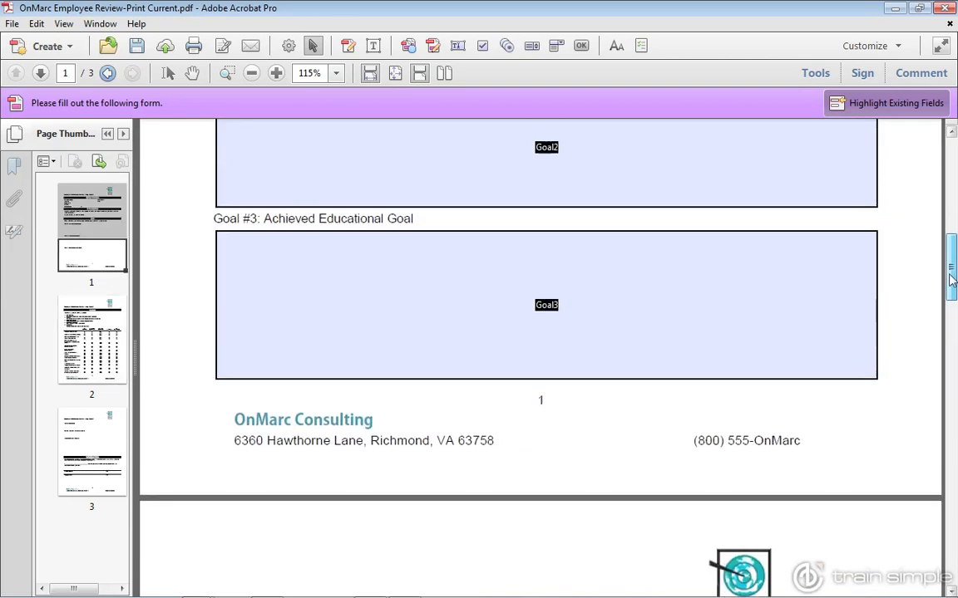
click(580, 48)
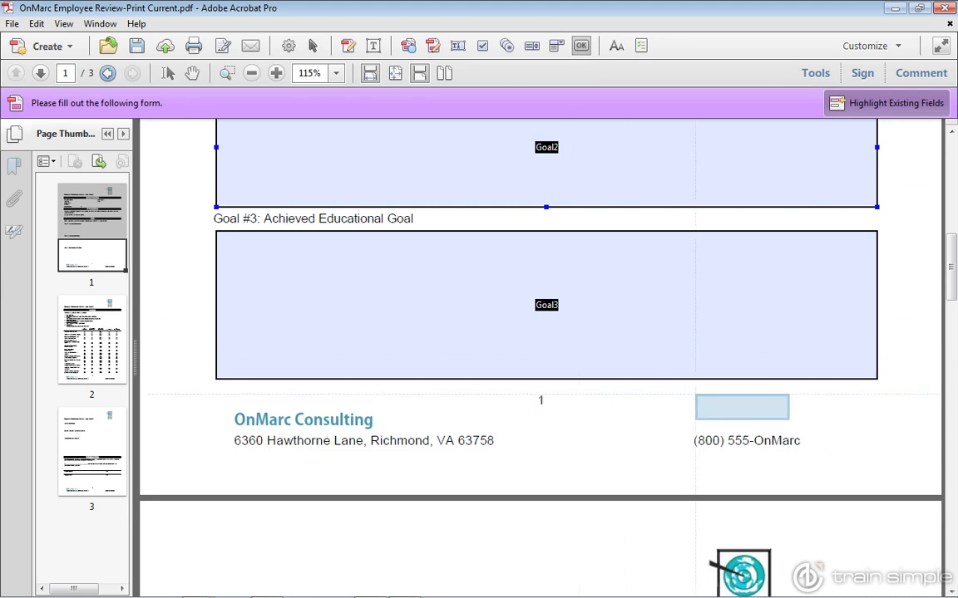
drag(695, 395, 876, 421)
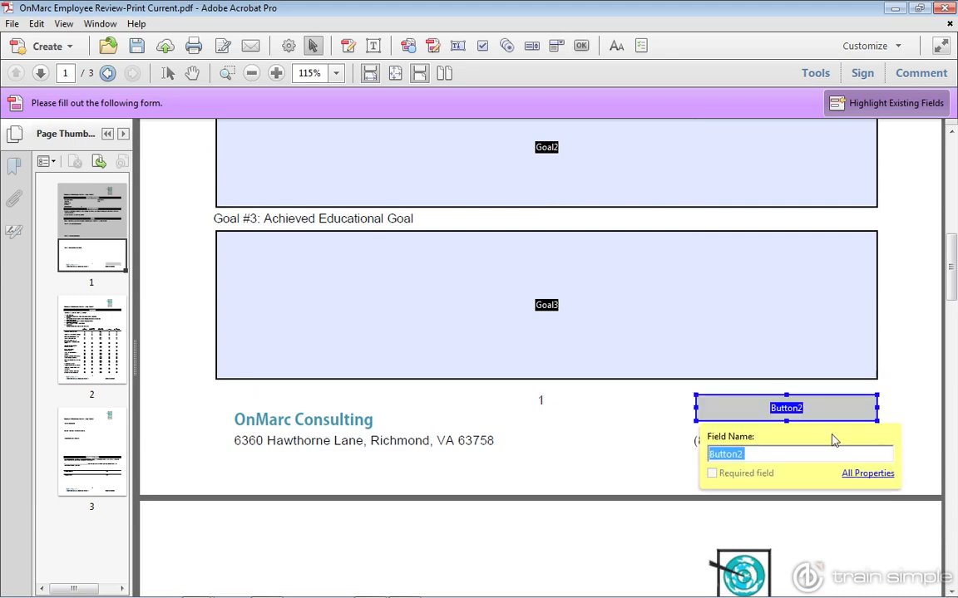
text(PrintCurrent)
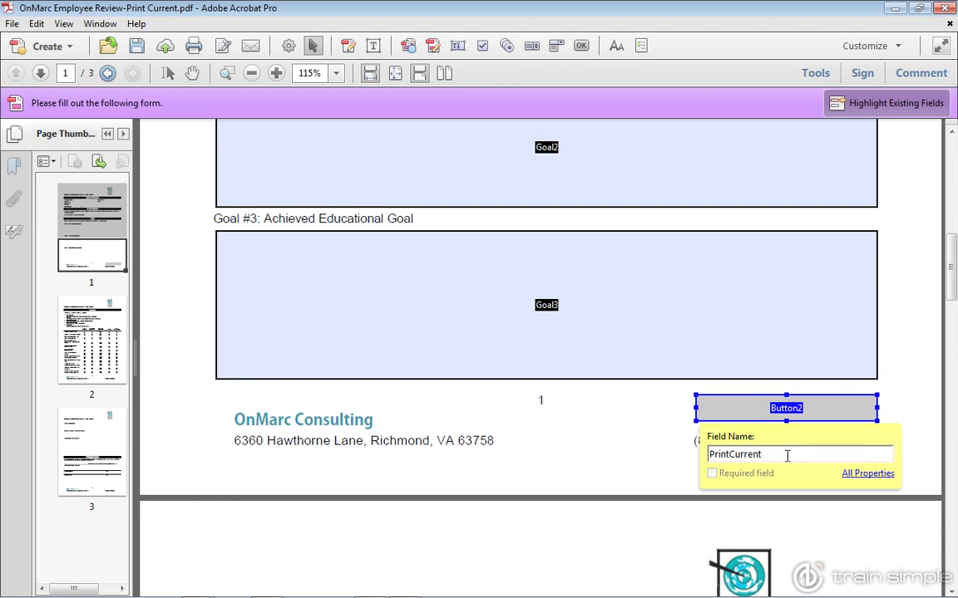
Open the PrintCurrent button's full properties and set its fill color to light blue
click(866, 474)
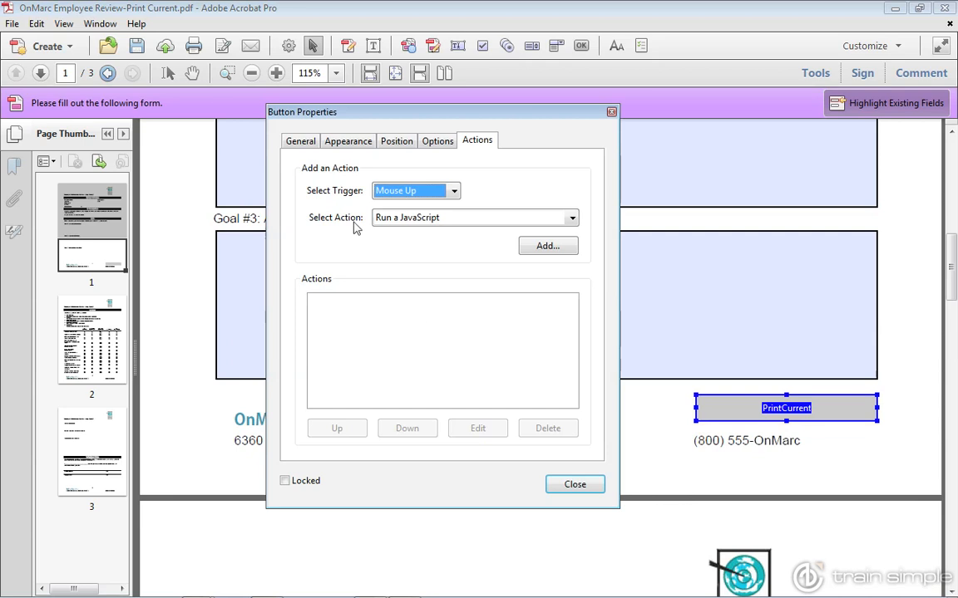
click(302, 143)
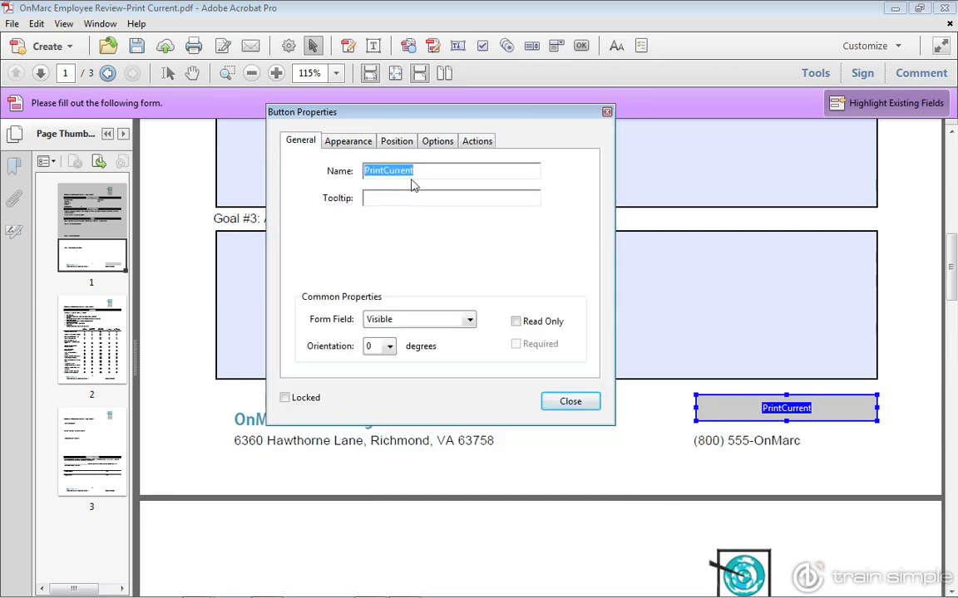
drag(413, 117, 517, 336)
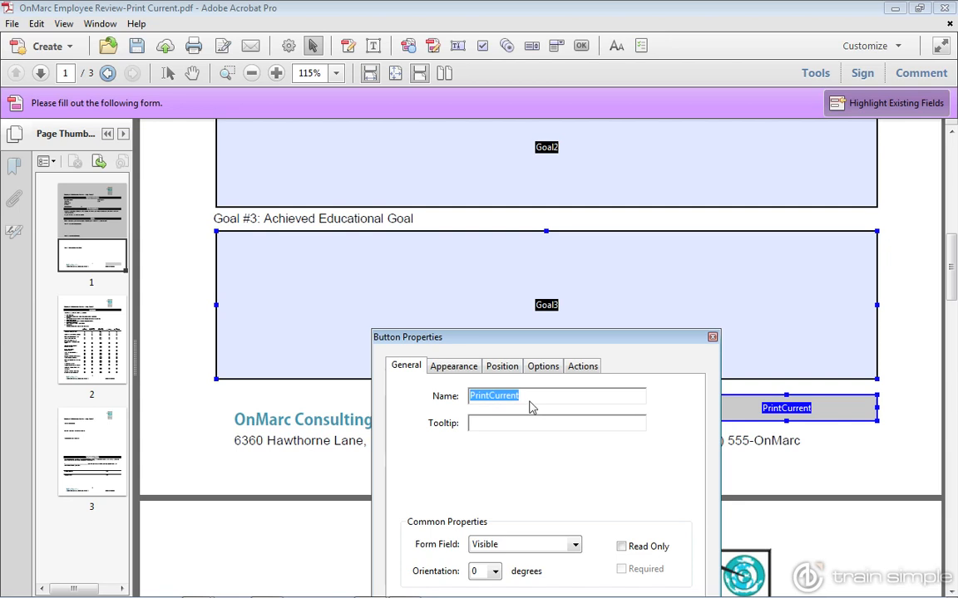
drag(495, 337, 290, 280)
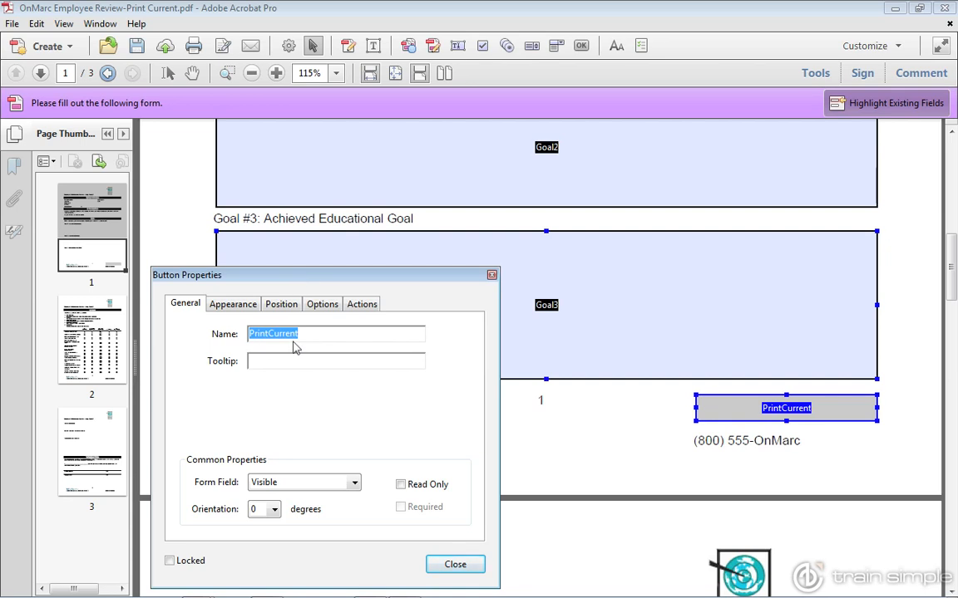
click(233, 304)
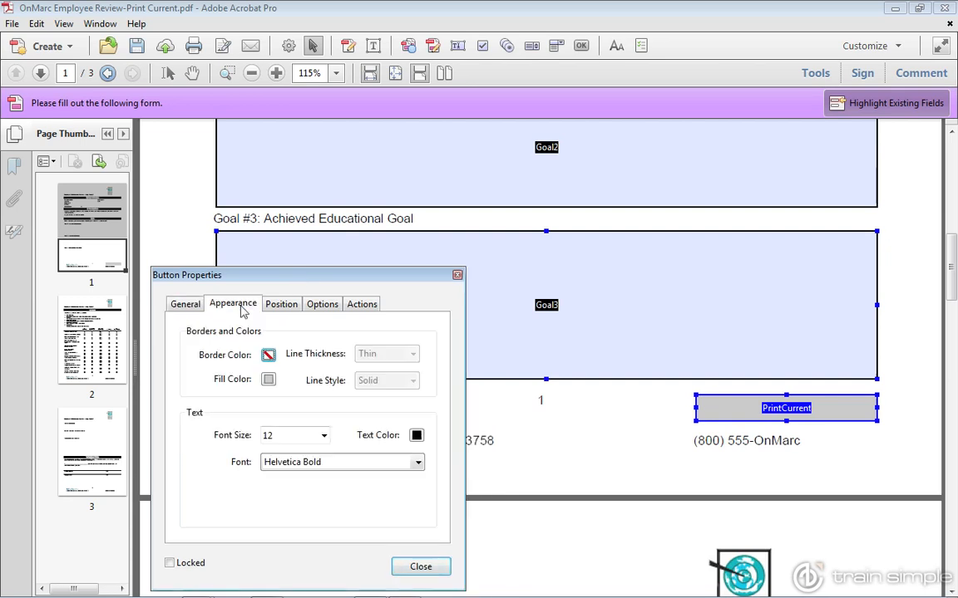
click(267, 380)
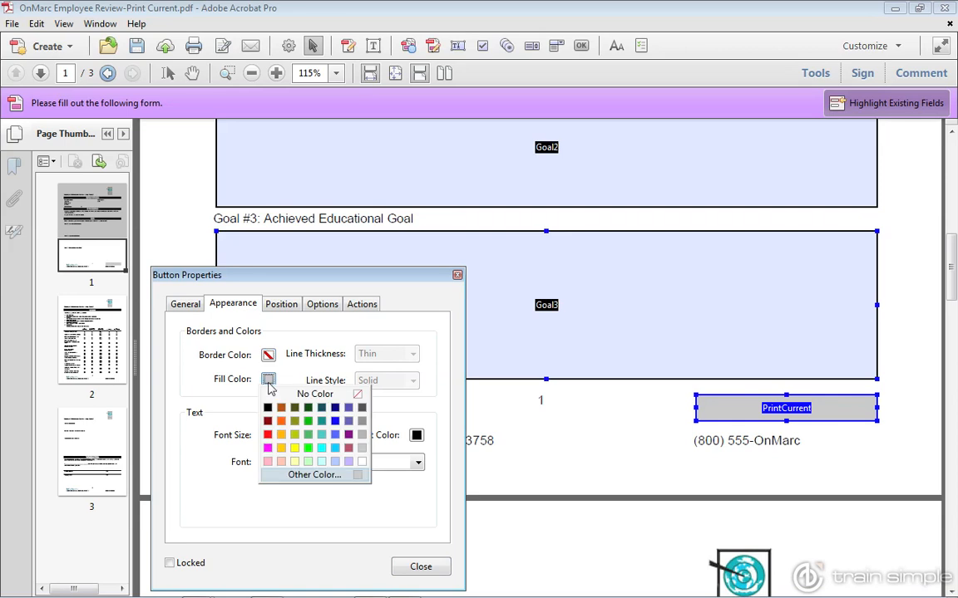
click(337, 468)
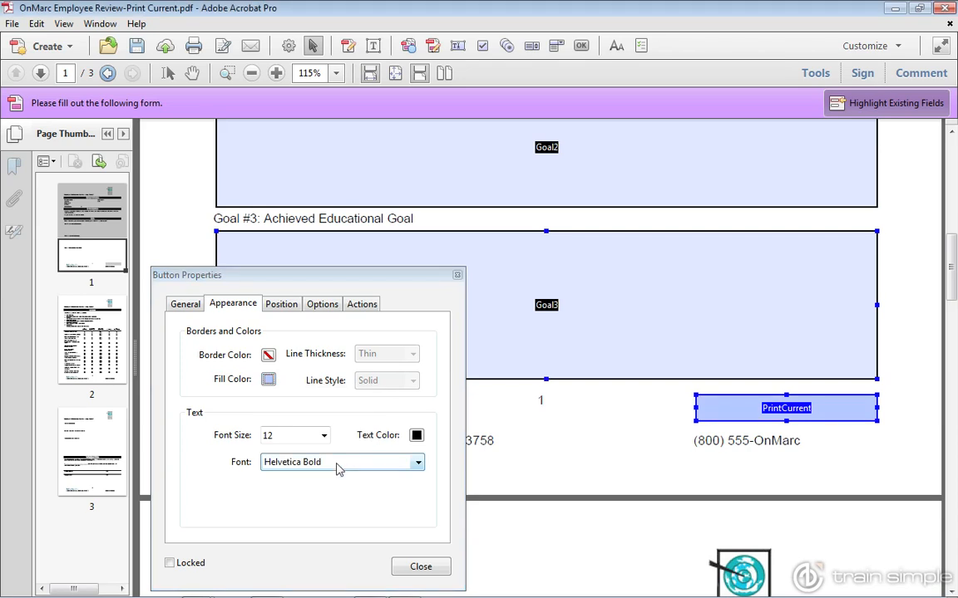
Set the font of the PrintCurrent button's text to Calibri
click(324, 436)
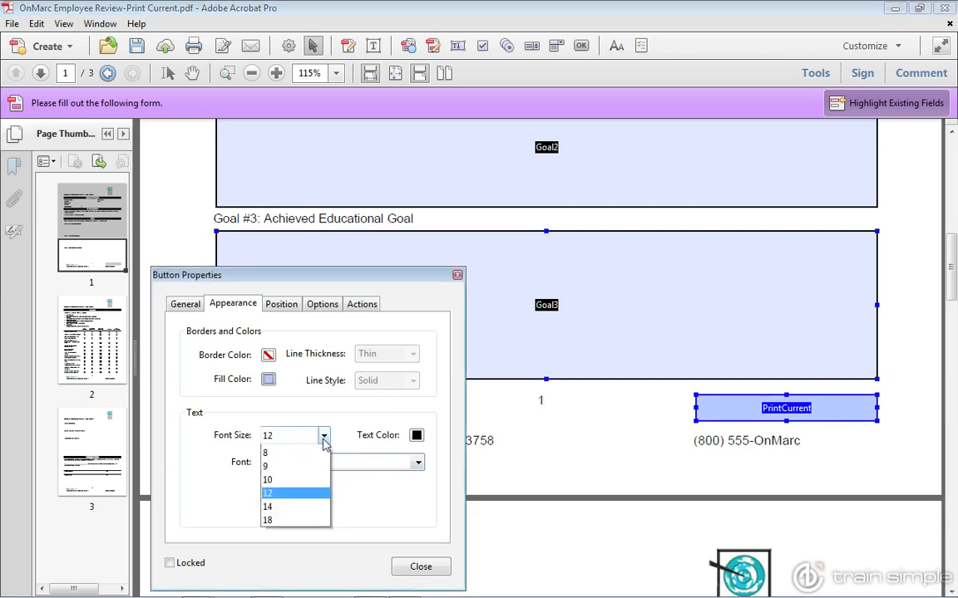
click(325, 437)
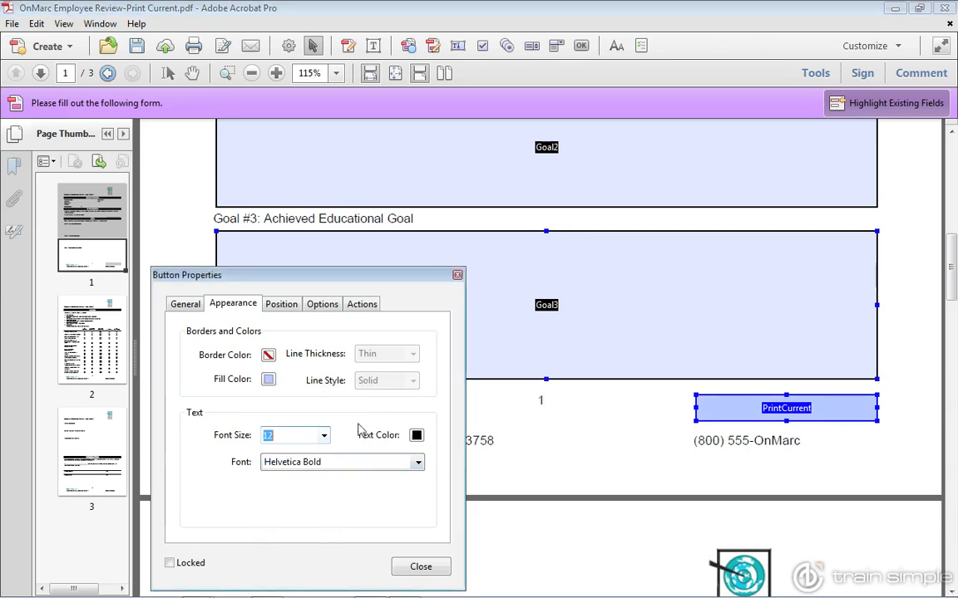
click(402, 463)
drag(425, 332, 425, 368)
click(278, 365)
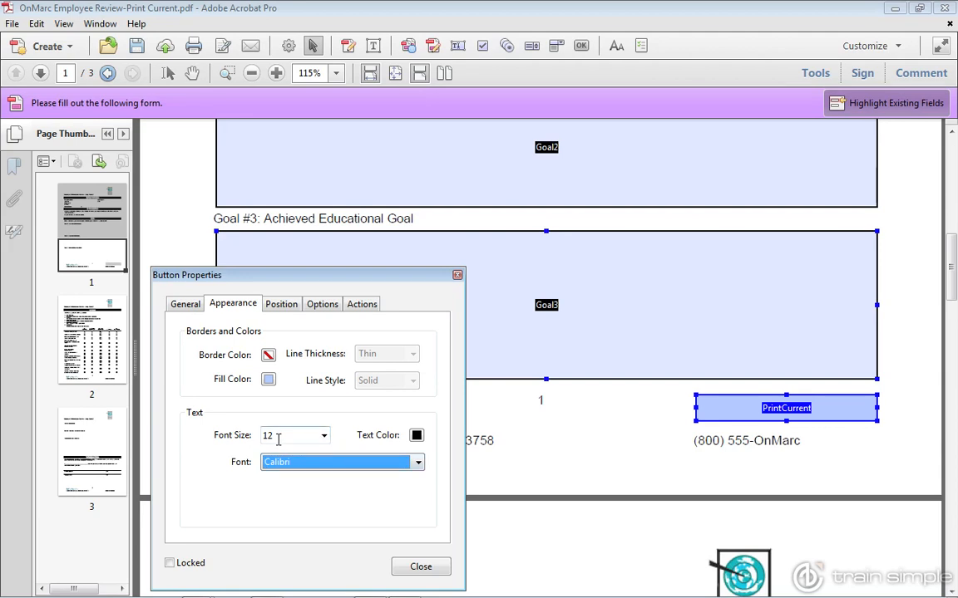
Give the PrintCurrent button the label "Print Current Page"
click(321, 304)
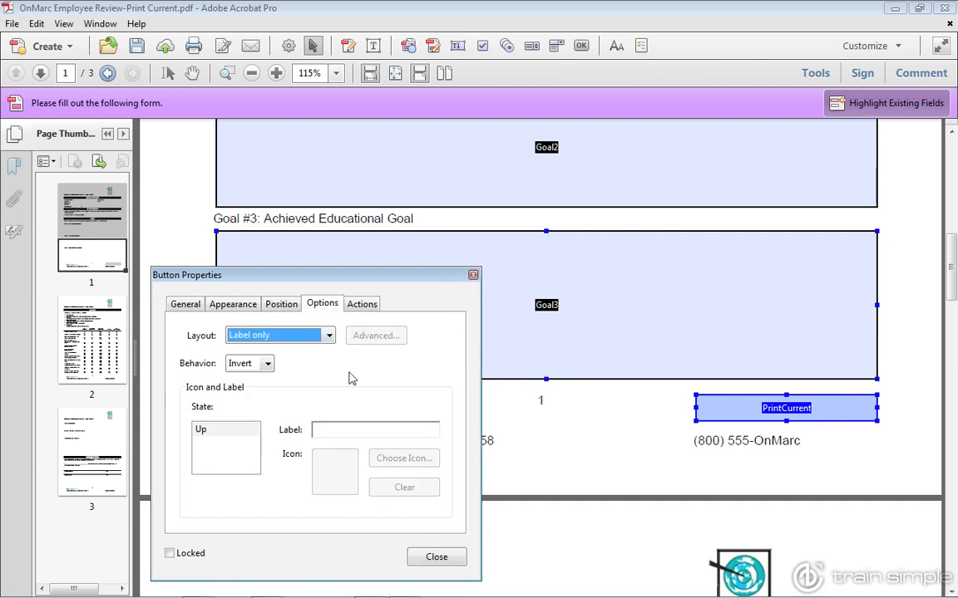
click(349, 429)
text(Print Current Page)
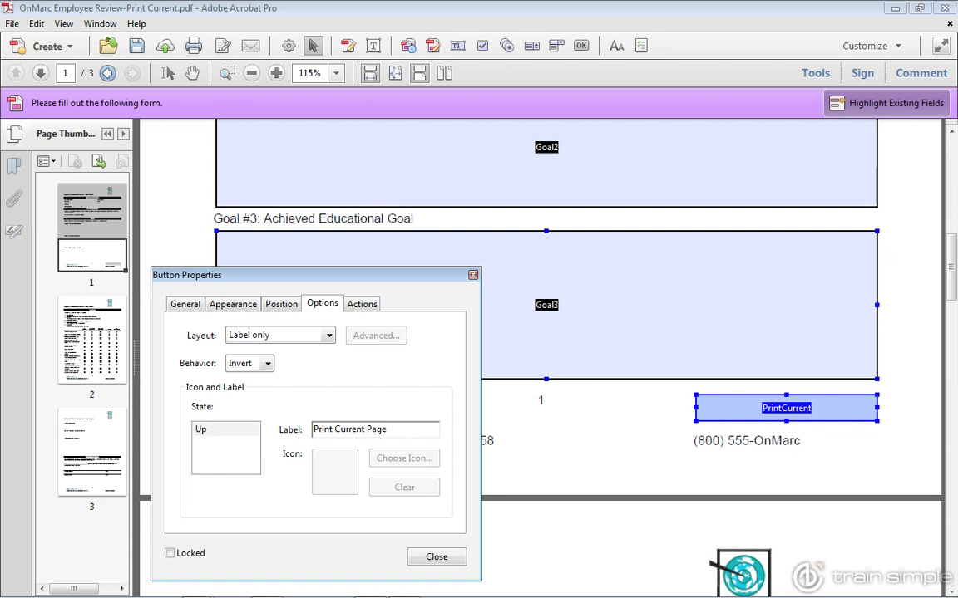
Add a Mouse Up action that runs a JavaScript, starting with the comment "//print current page only without print dialog box" and a blank line
click(361, 305)
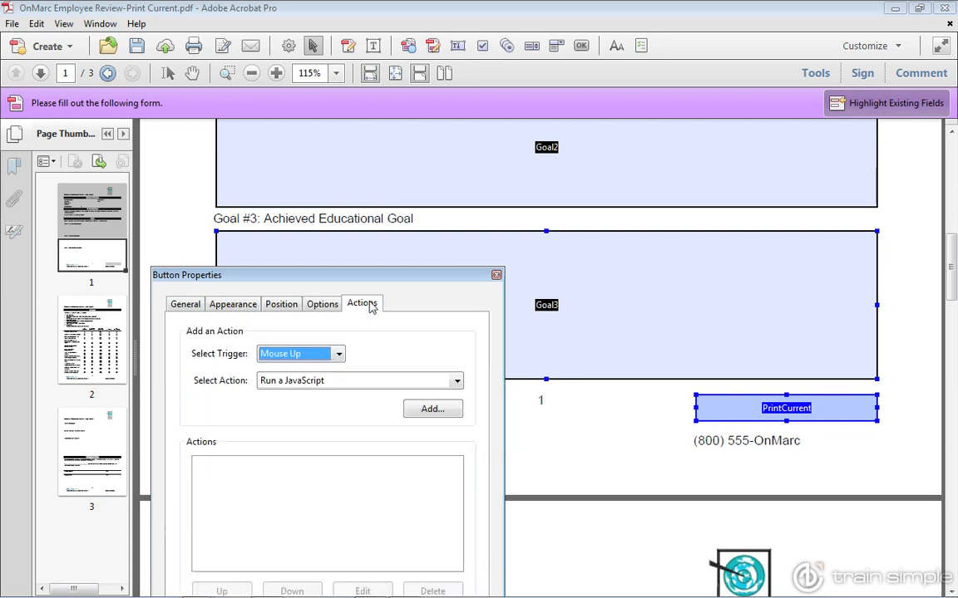
drag(368, 279, 315, 182)
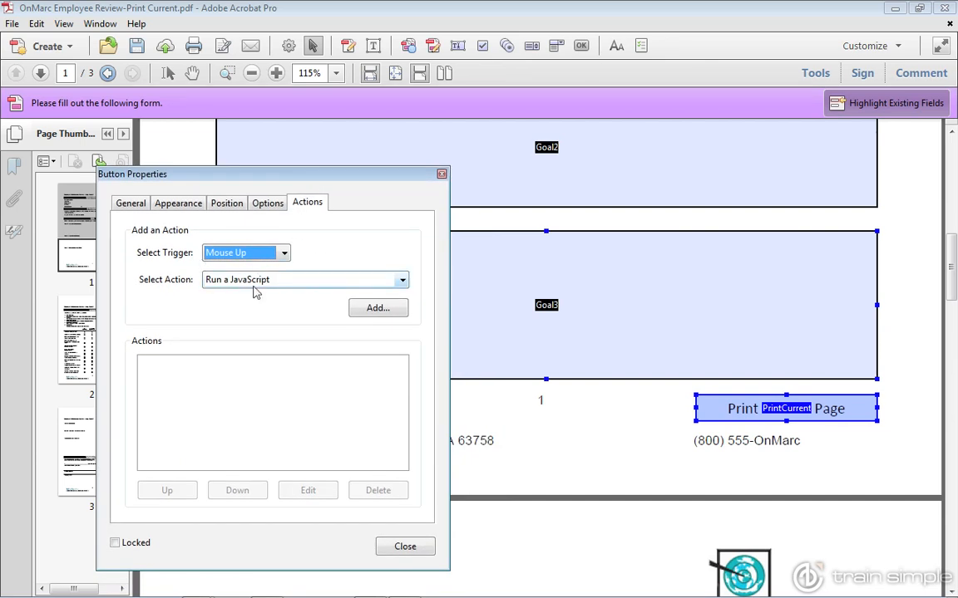
click(379, 310)
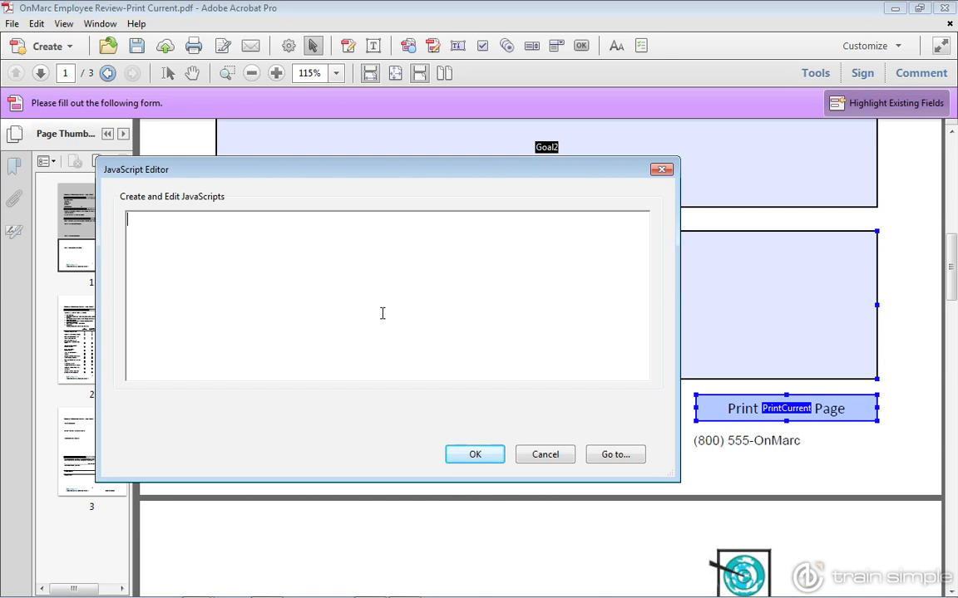
text(//)
text(print cu)
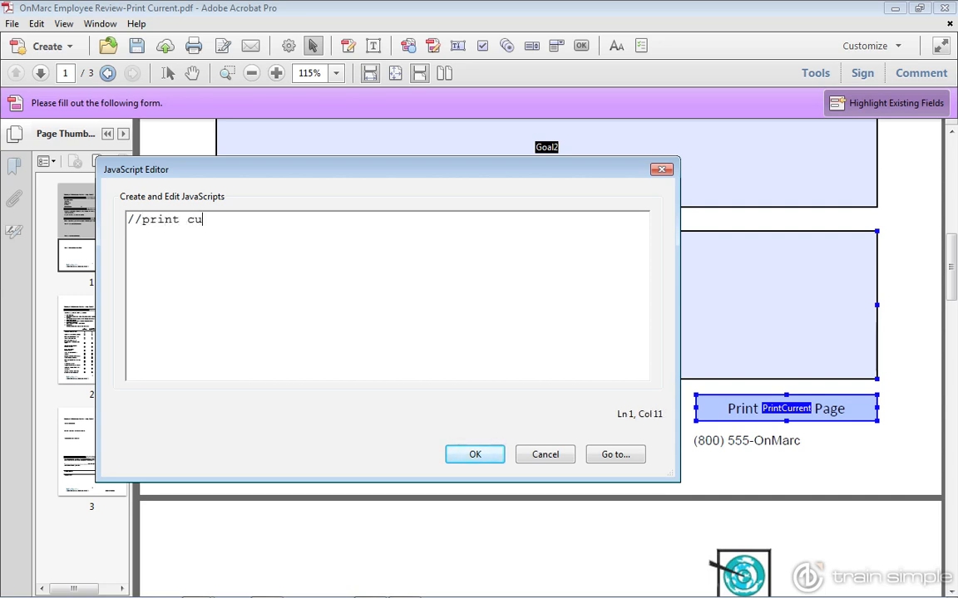
text(rrent page o)
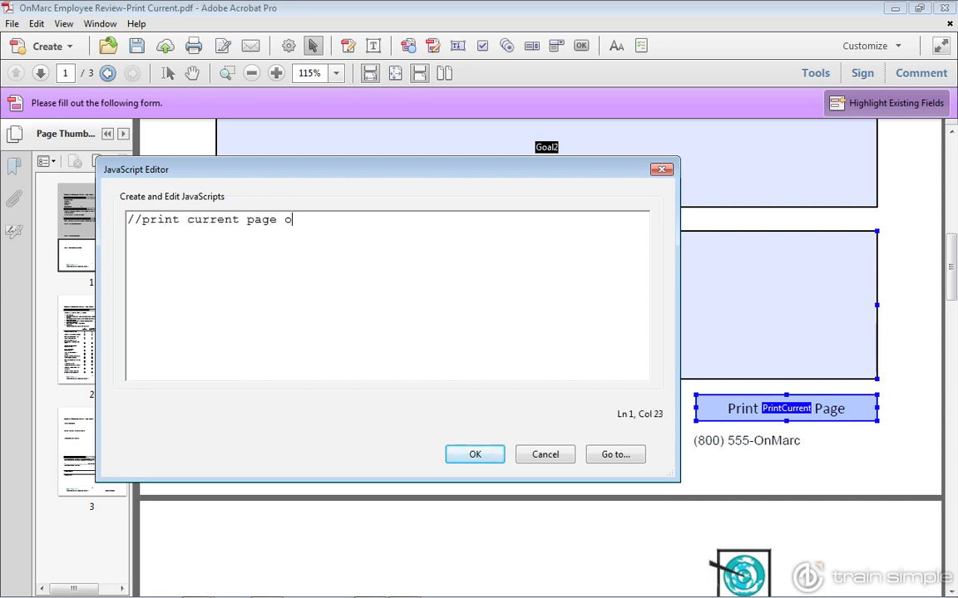
text(nly witho)
text(ut print )
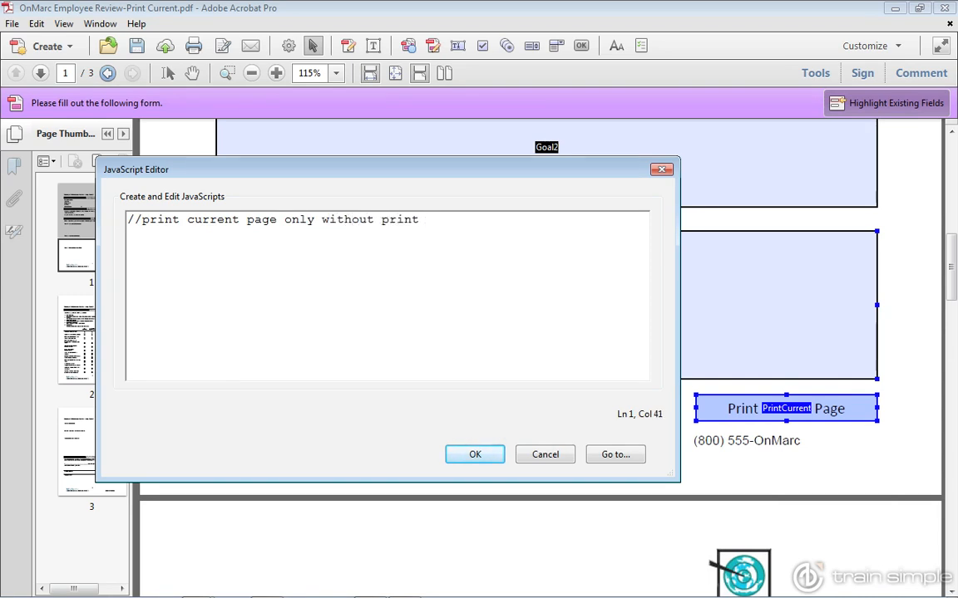
text(dialog box)
key(Return)
key(Return)
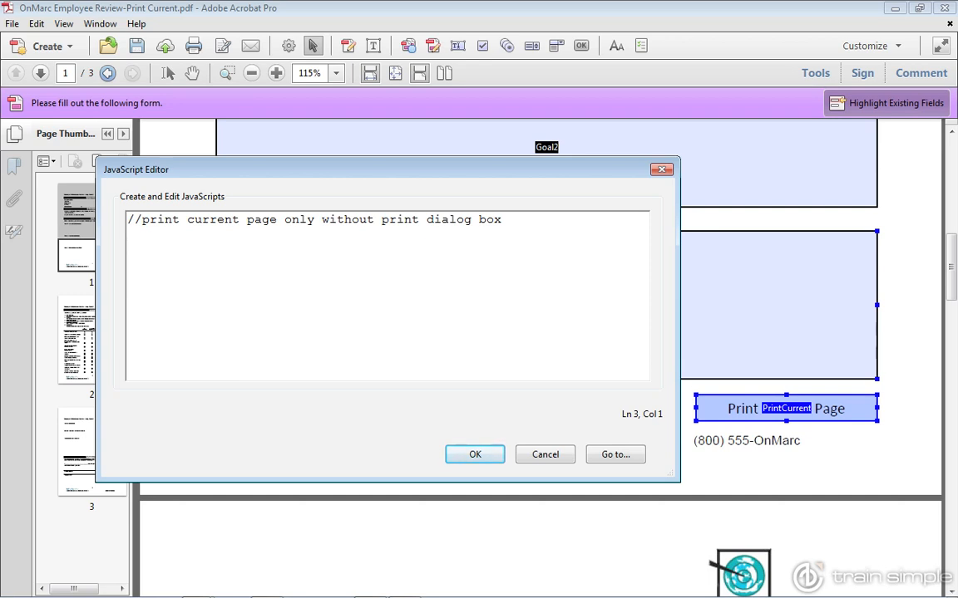
Write the script statement print({bUI:false, nStart:pageNum, nEnd:pageNum}); below the comment
text(print();)
click(172, 247)
drag(178, 248, 166, 251)
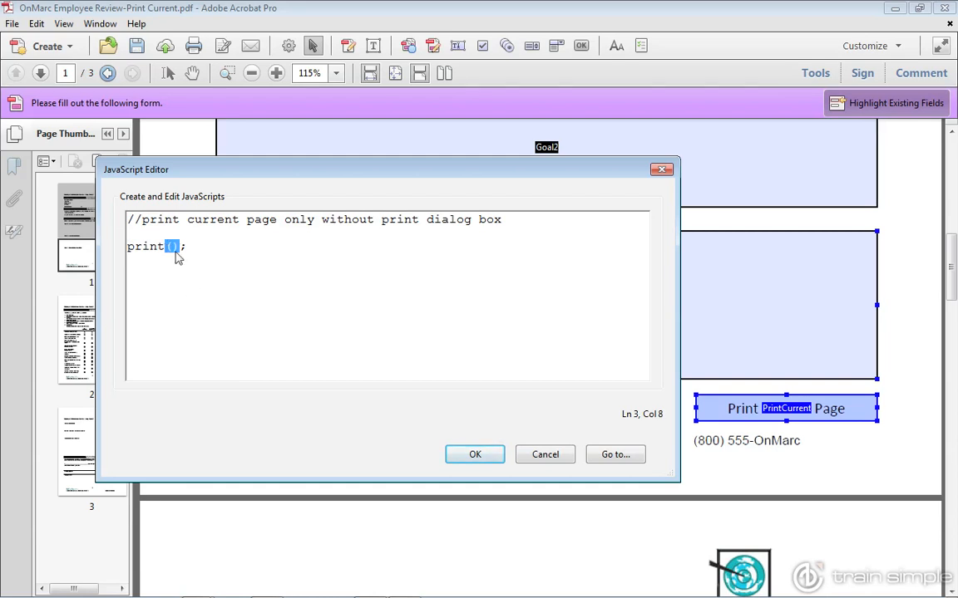
click(179, 257)
text({})
key(Left)
text(bUI:)
text(fals)
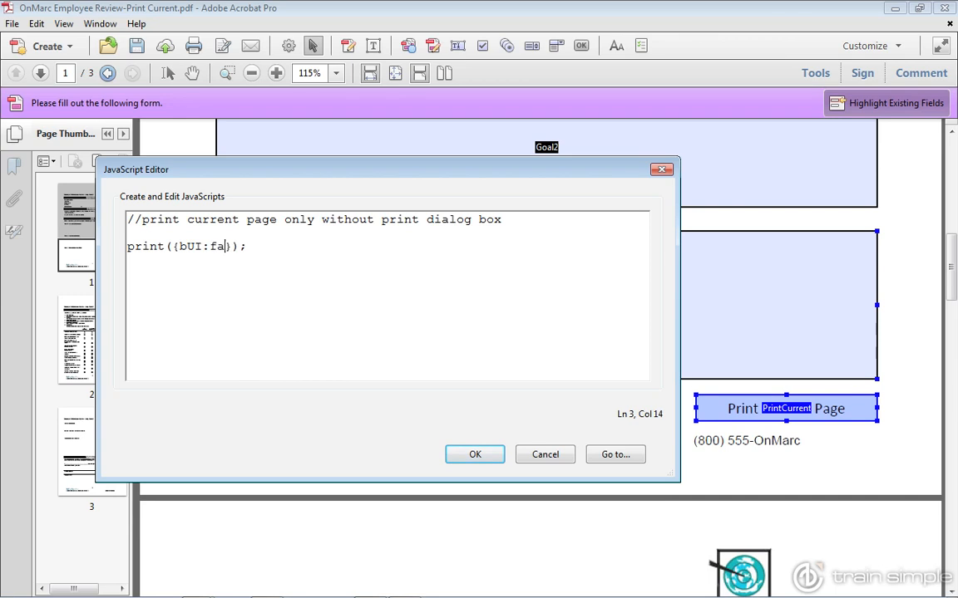
text(e,)
text(nStart:)
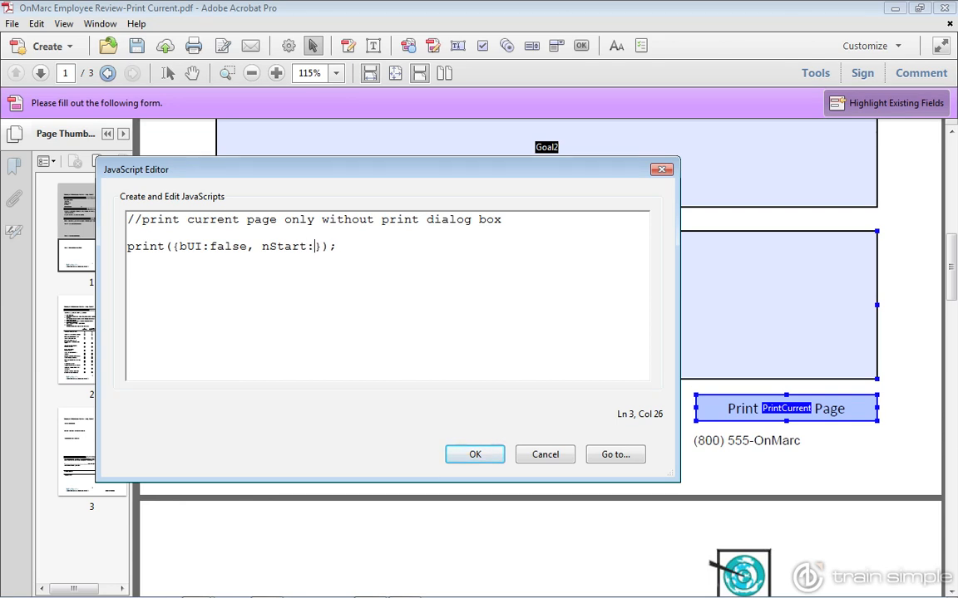
text(pageNum, )
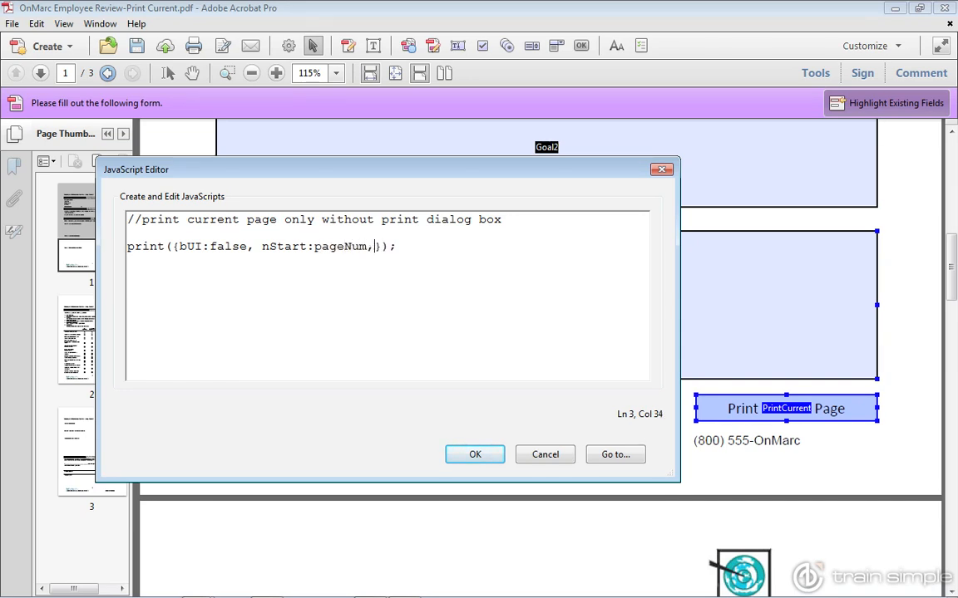
text(nEnd:pageNum)
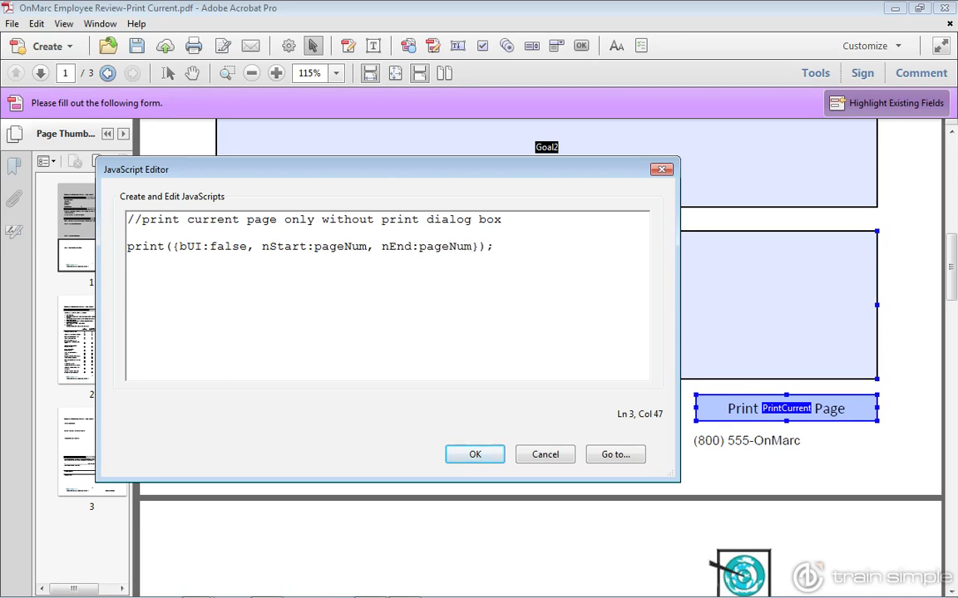
drag(250, 252, 179, 248)
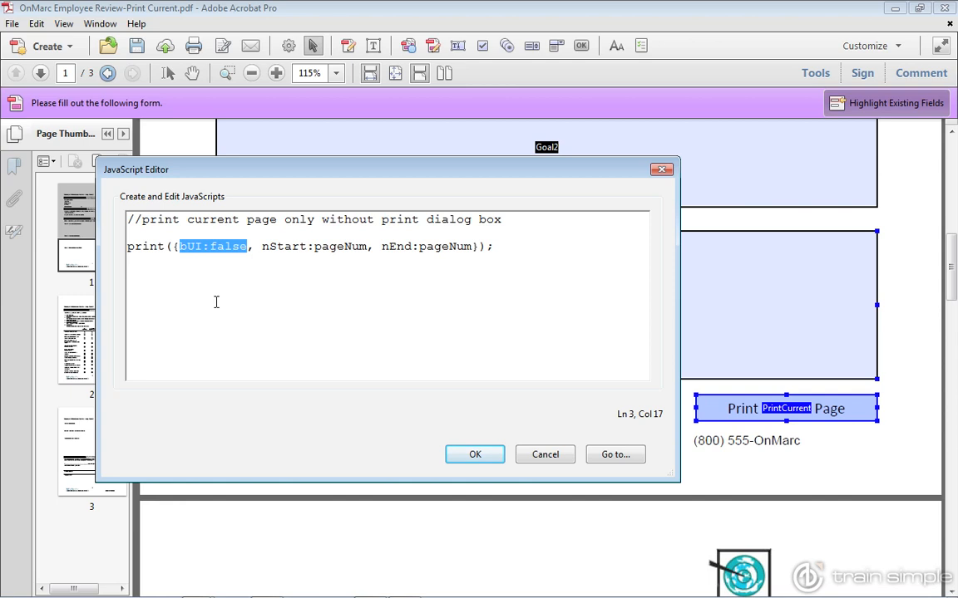
drag(262, 248, 368, 247)
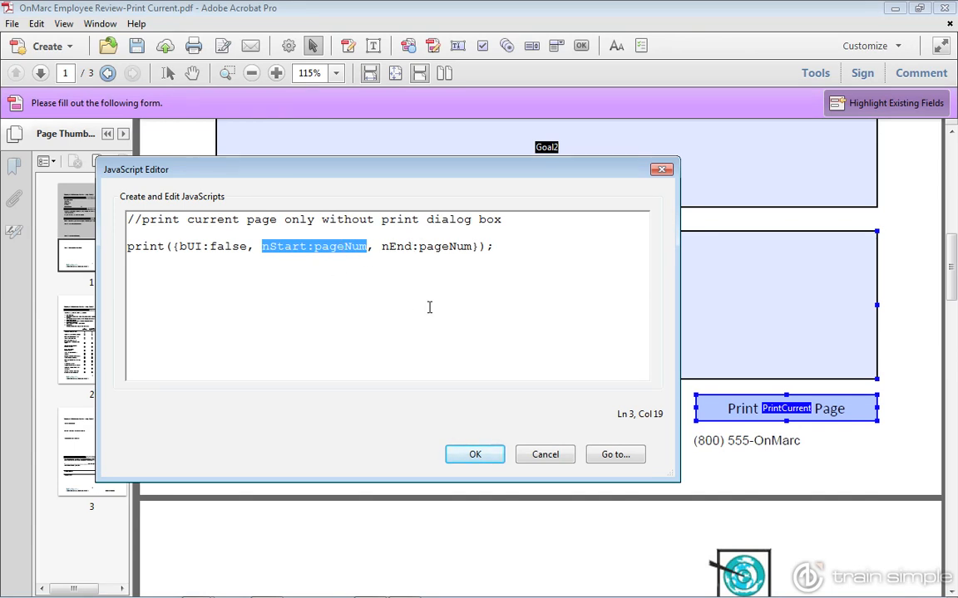
click(352, 245)
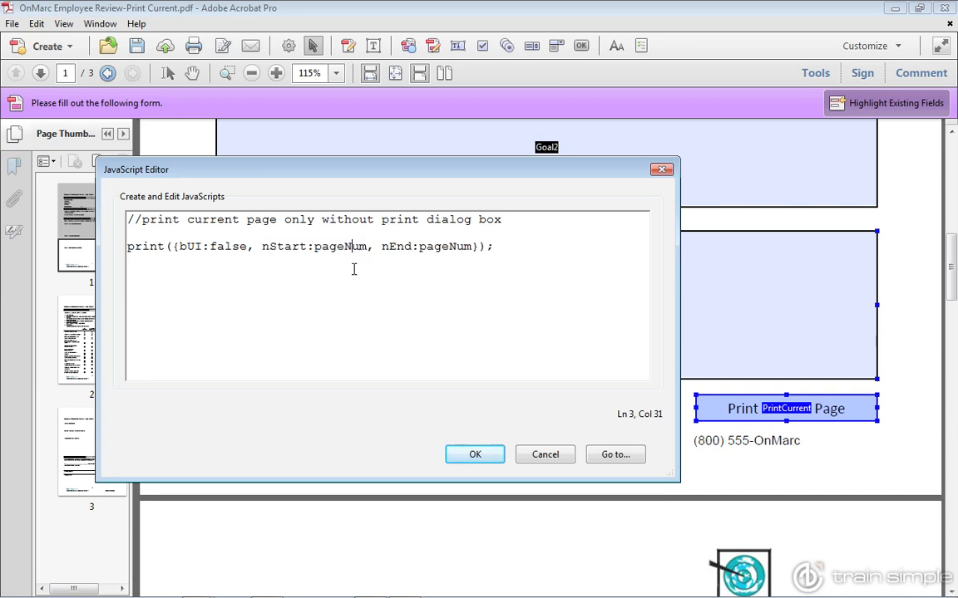
drag(367, 247, 318, 247)
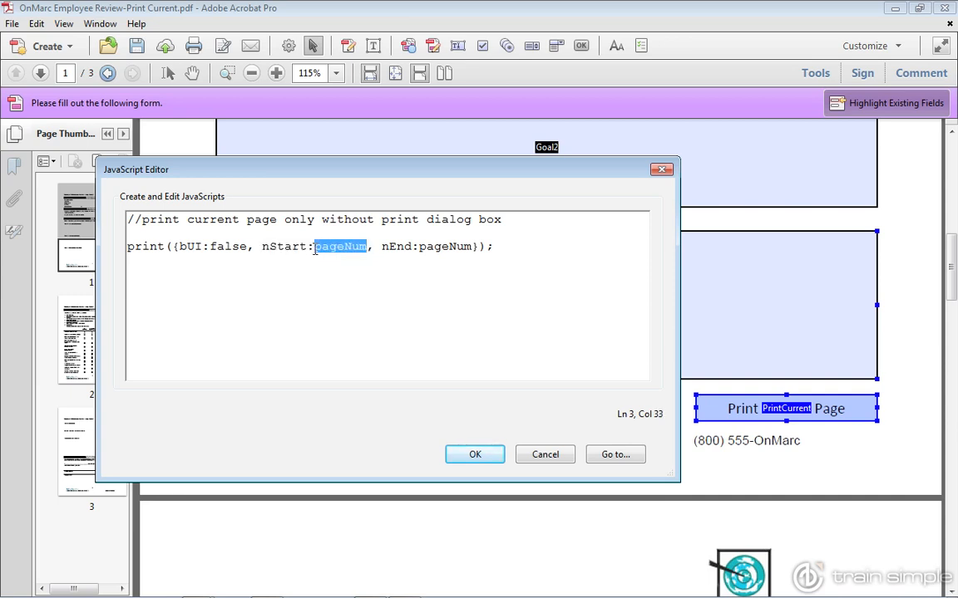
click(376, 302)
Change the bUI parameter in the print statement to true
drag(248, 249, 210, 248)
text(true)
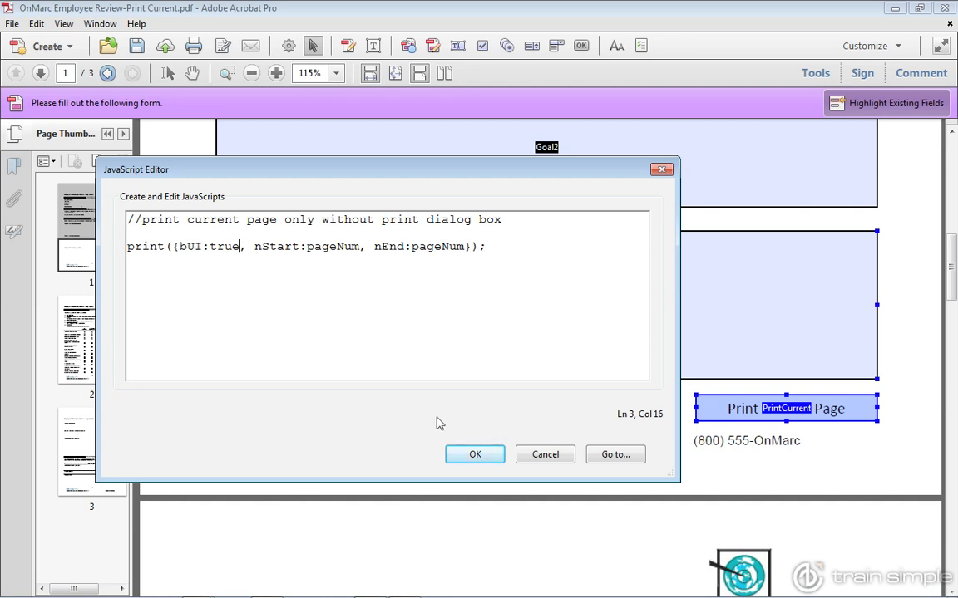
Save the button's JavaScript, close its properties and deselect the field
click(475, 456)
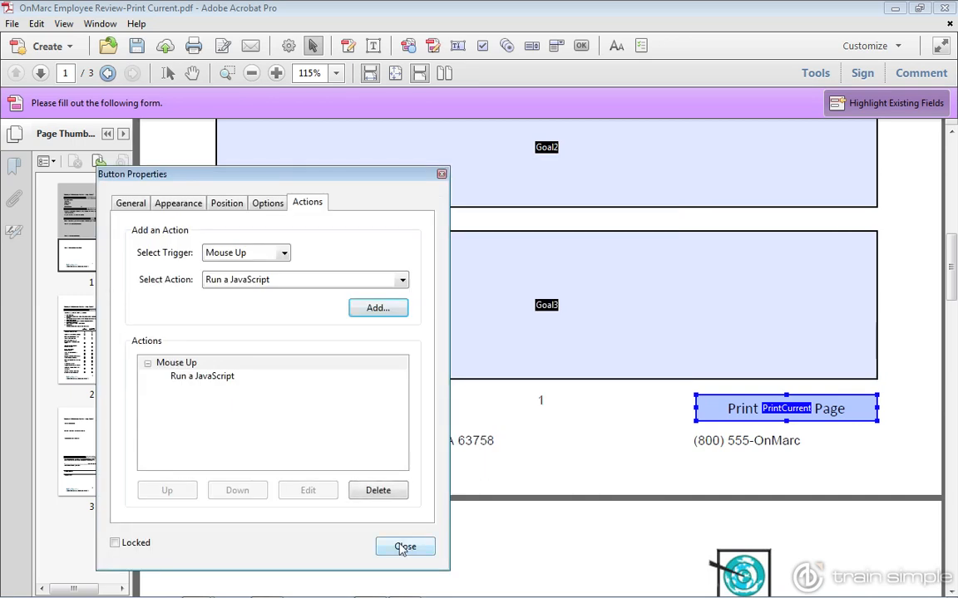
click(404, 547)
click(585, 458)
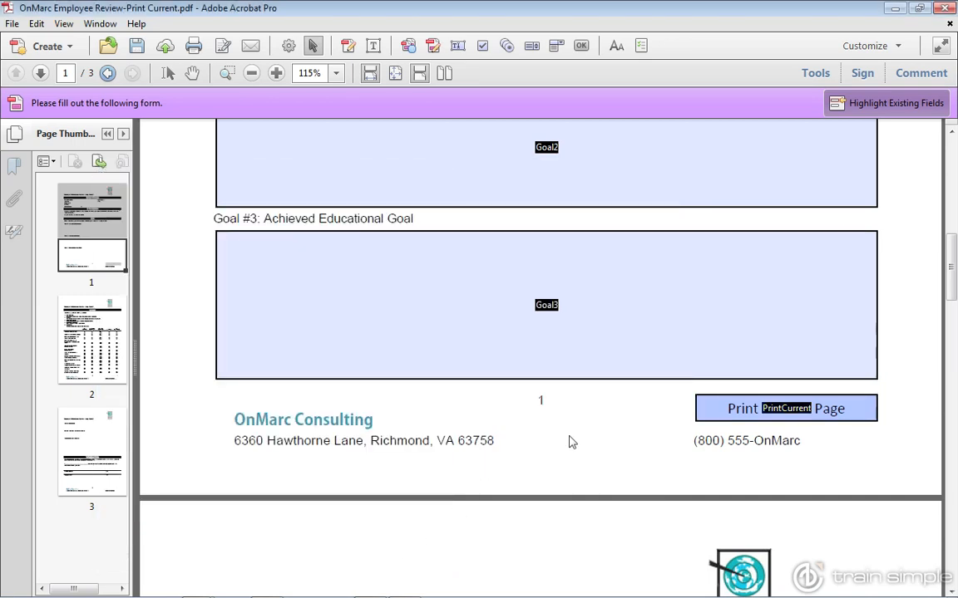
Test the Print Current Page button on page 1, then cancel printing
click(192, 73)
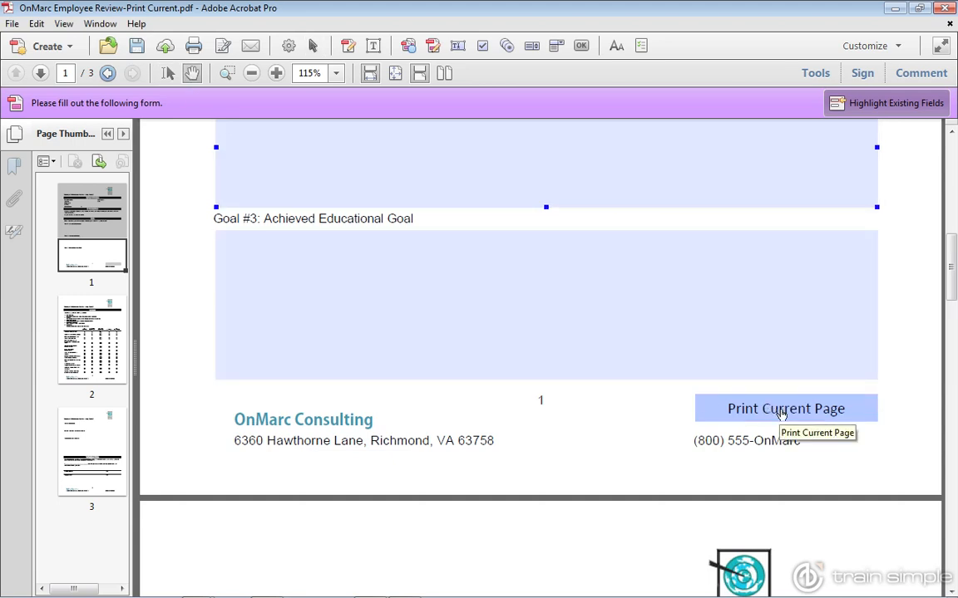
click(782, 411)
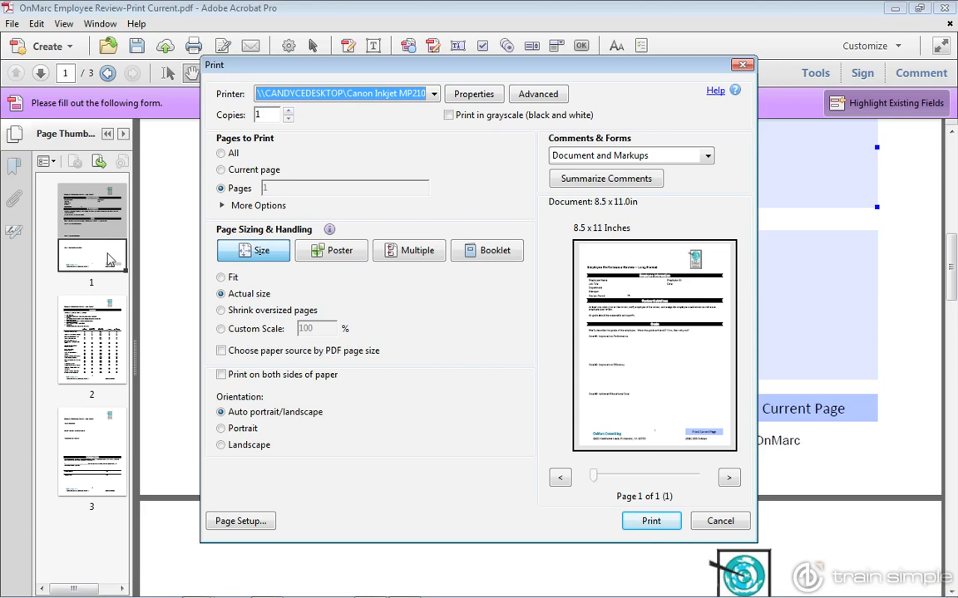
click(720, 521)
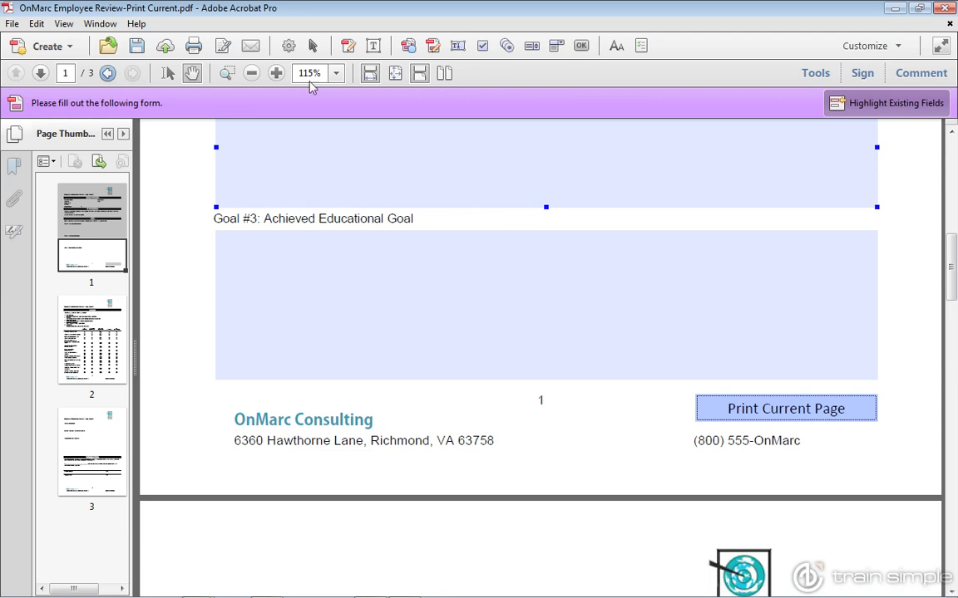
Return to object selection and copy the PrintCurrent button on page 1
click(312, 46)
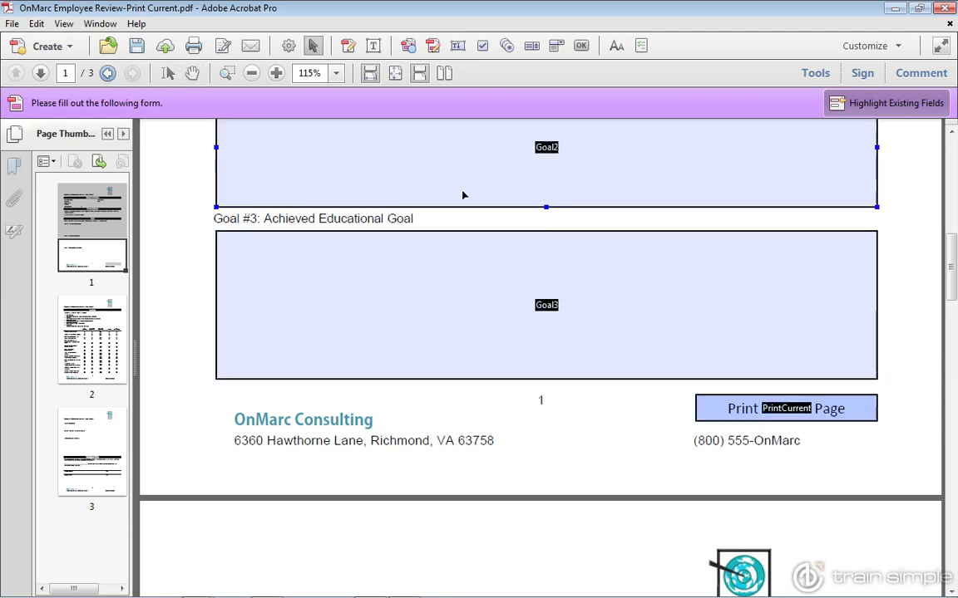
click(794, 410)
right_click(794, 409)
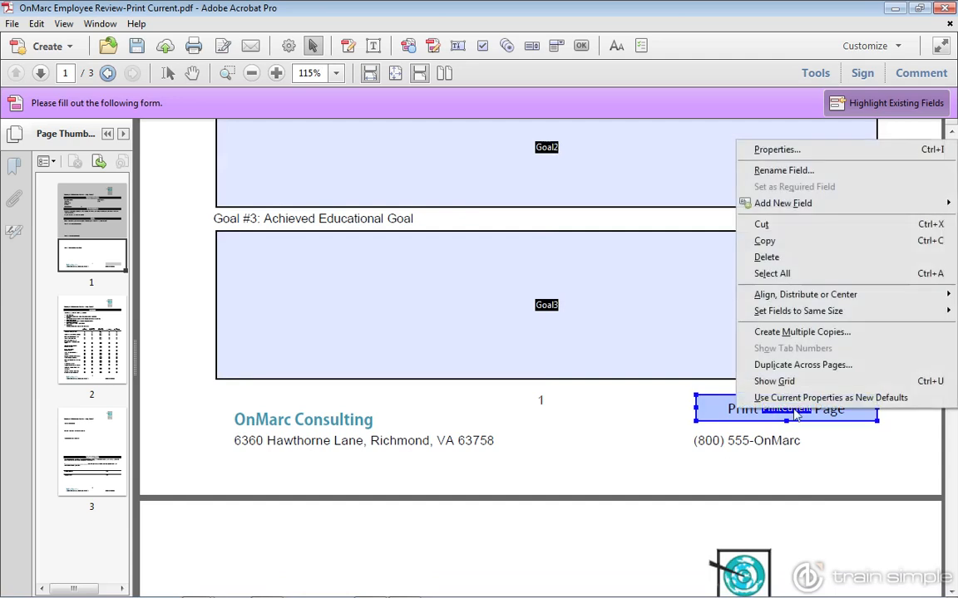
click(792, 243)
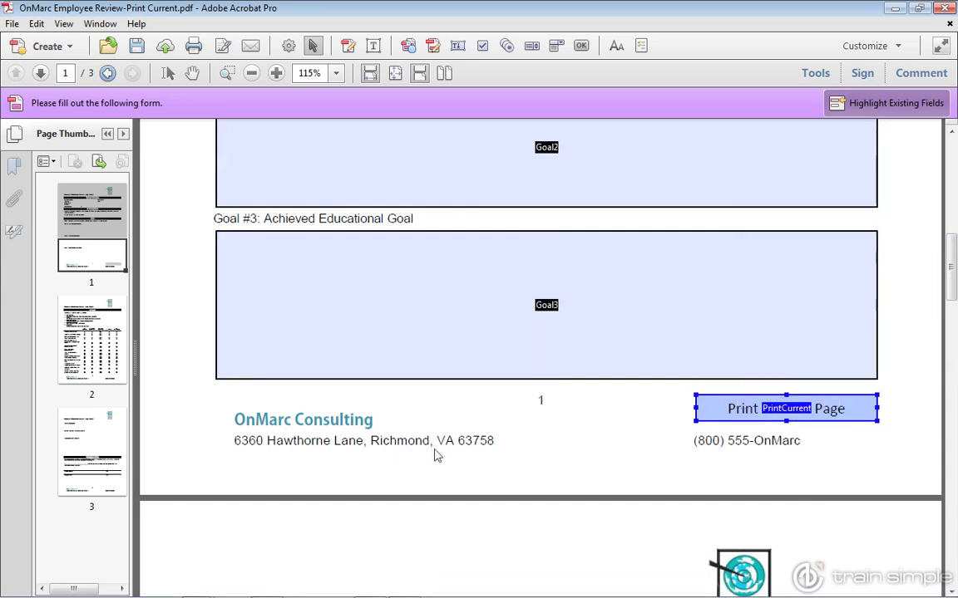
Paste the copied button onto page 2 and move it into the footer, just above the phone number
scroll(510, 453, down, 5)
scroll(513, 456, down, 10)
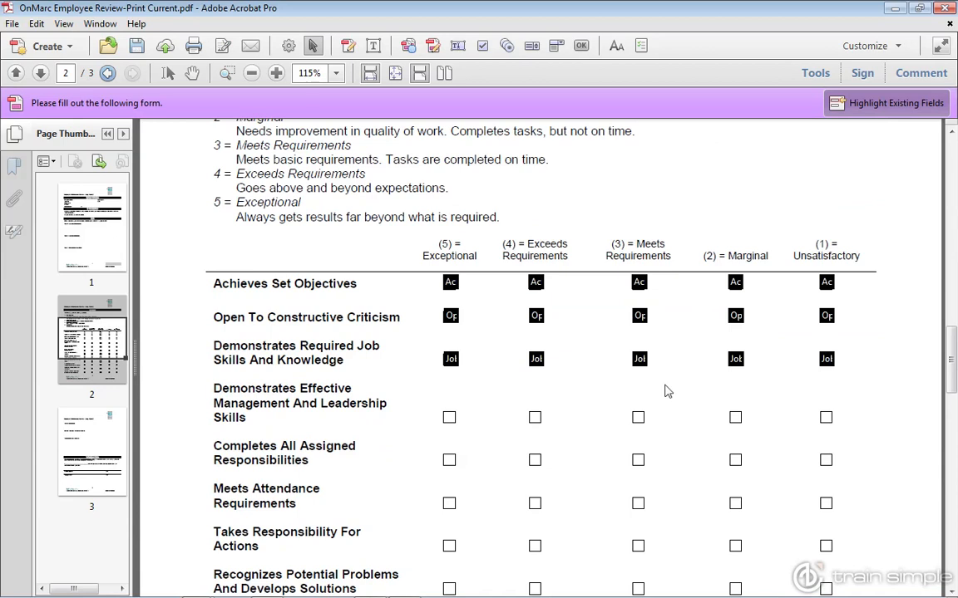
scroll(875, 445, down, 8)
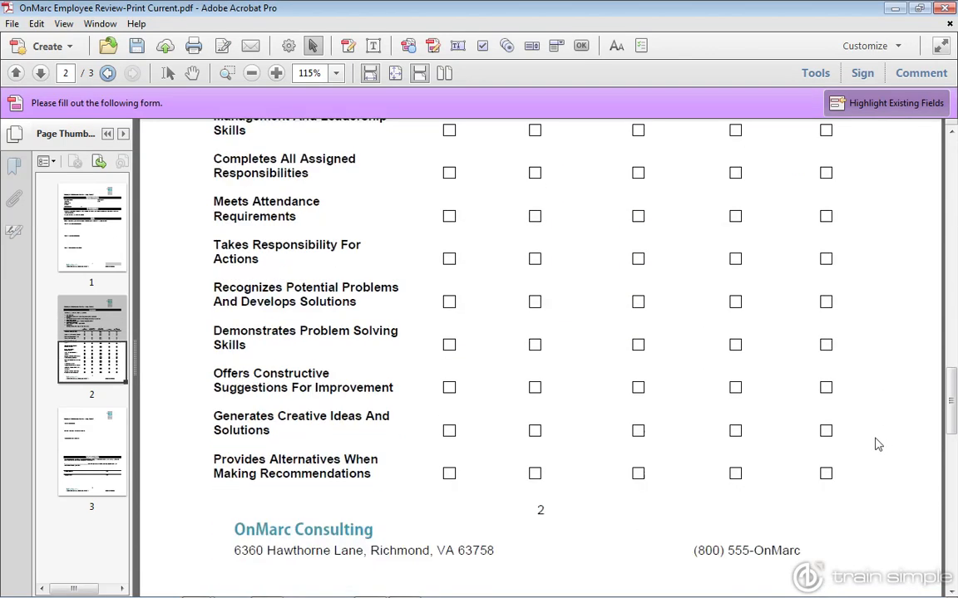
right_click(689, 407)
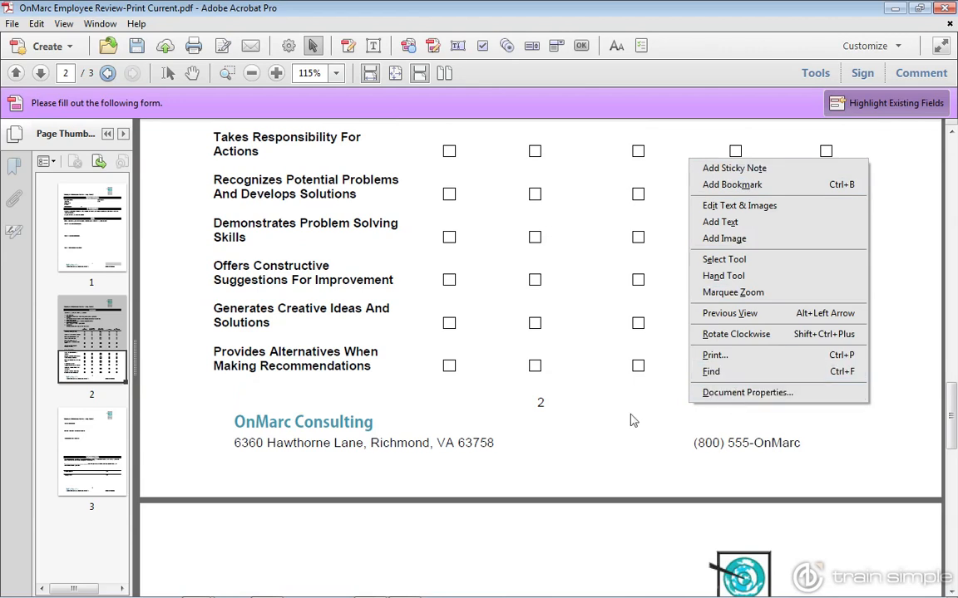
click(37, 24)
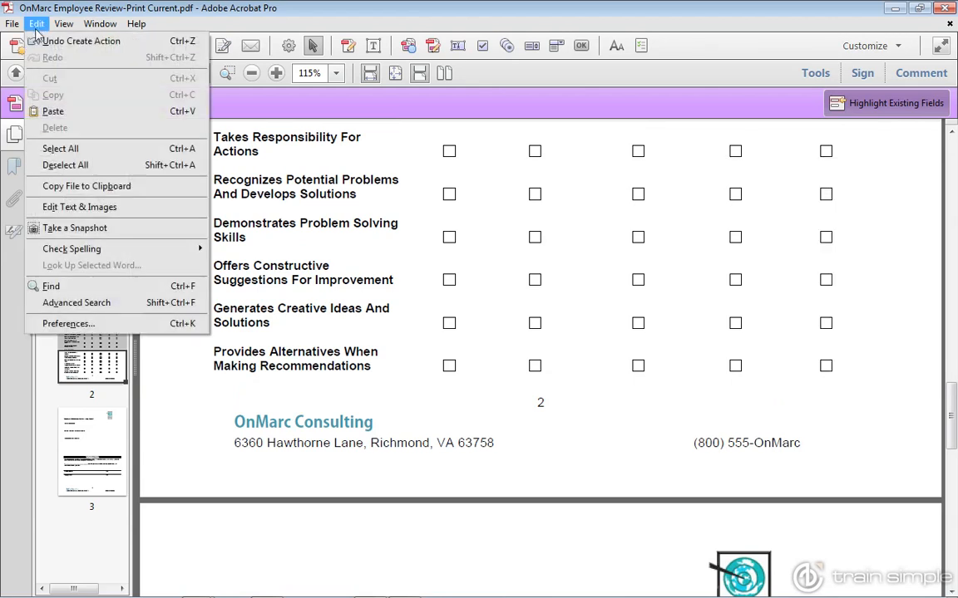
click(125, 113)
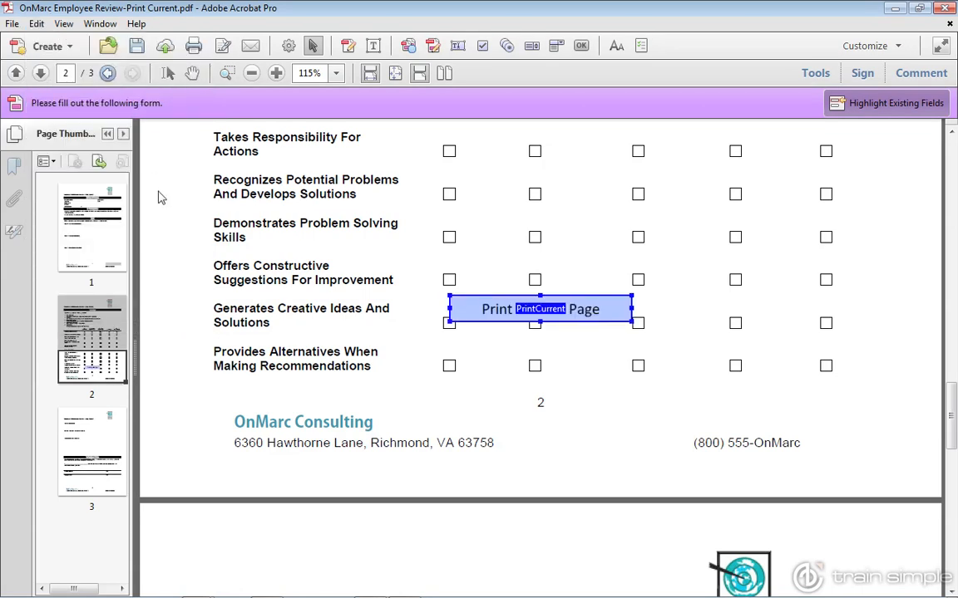
drag(605, 310, 804, 410)
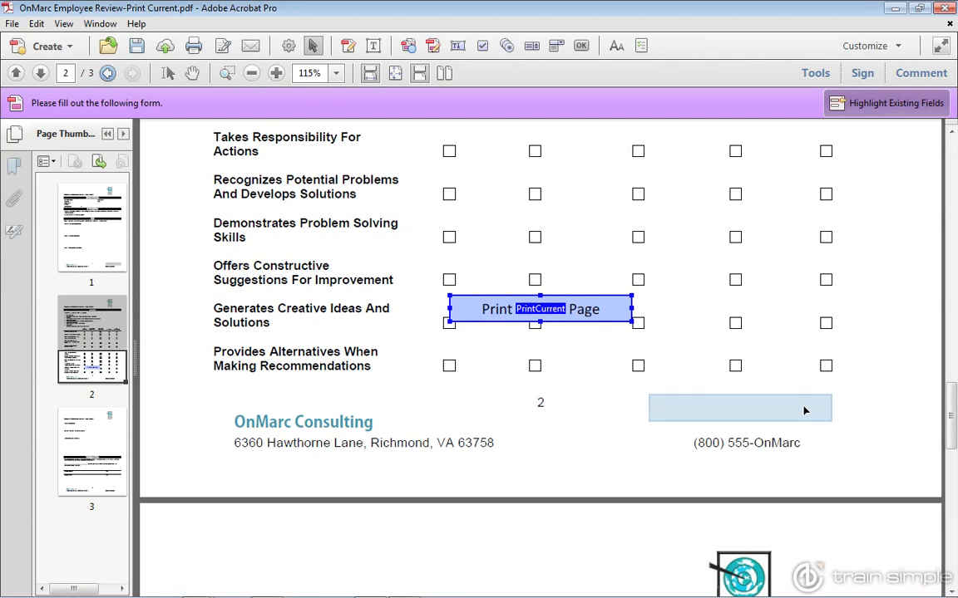
drag(804, 410, 803, 407)
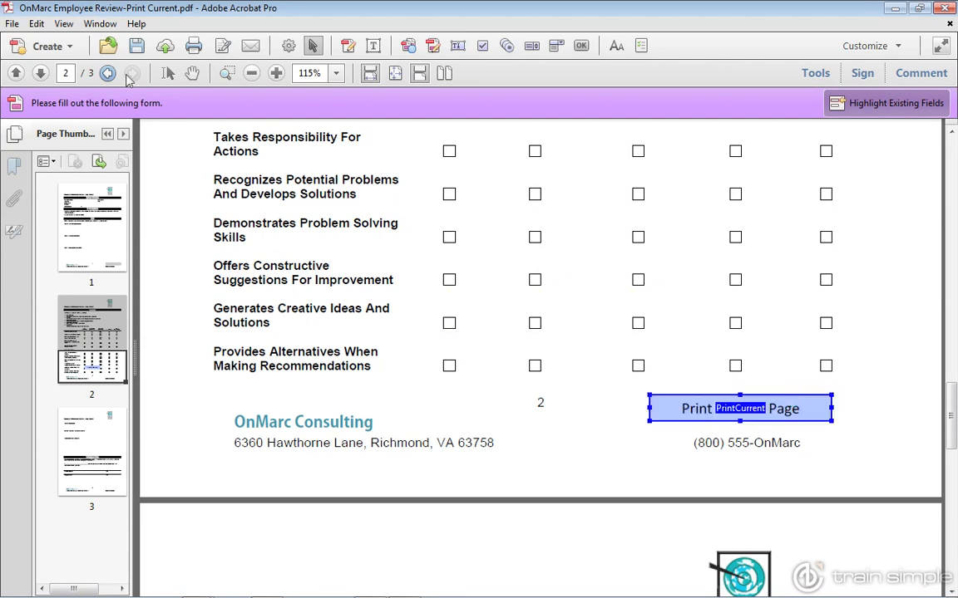
click(37, 25)
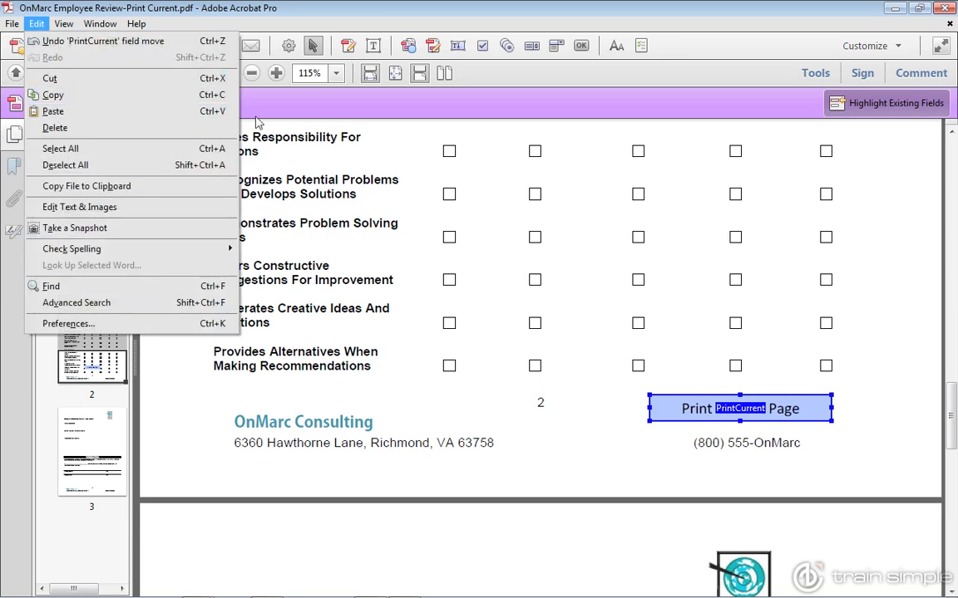
click(888, 400)
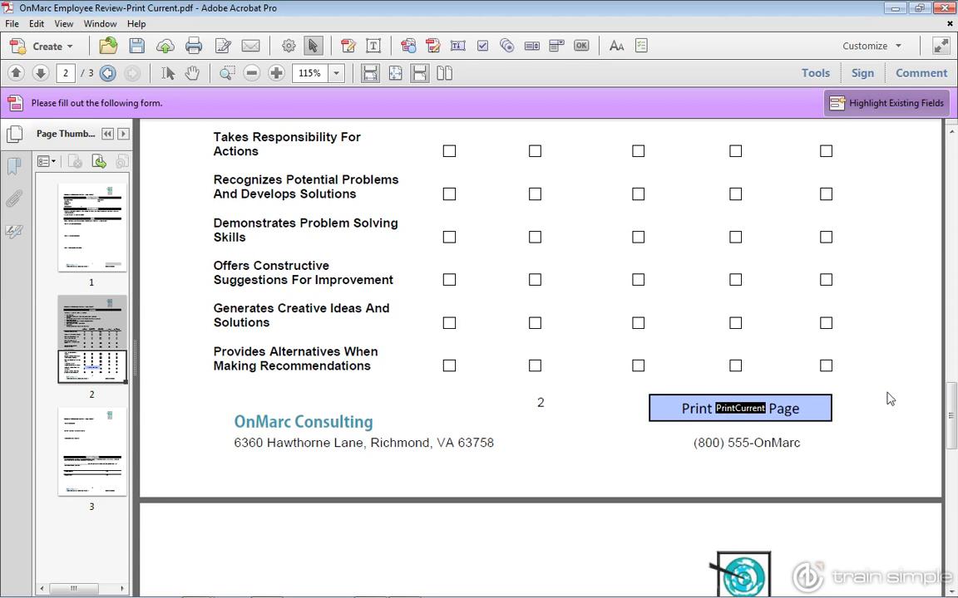
click(747, 412)
click(641, 370)
click(724, 415)
Test the Print Current Page button on page 2, then cancel printing
click(192, 73)
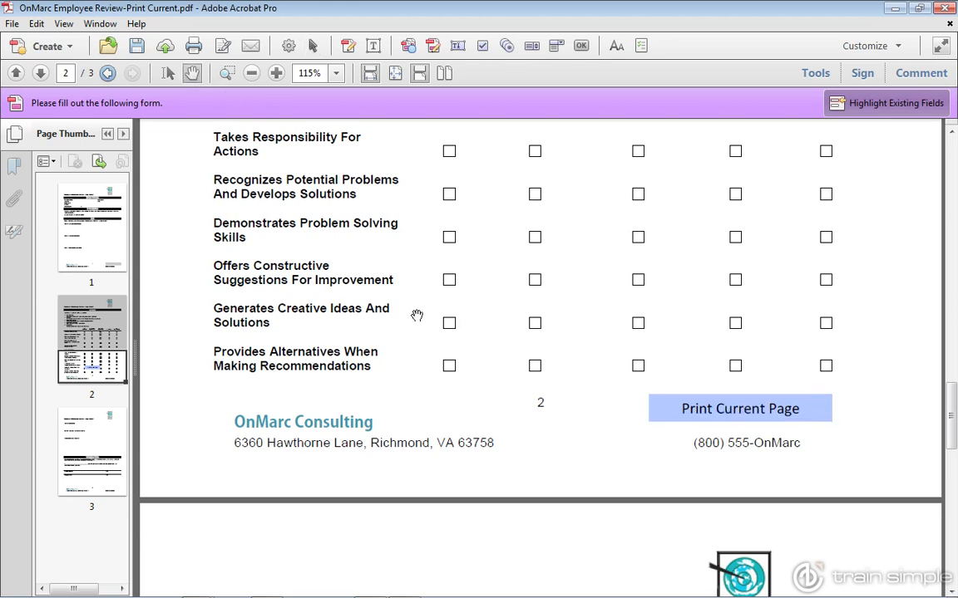
click(759, 414)
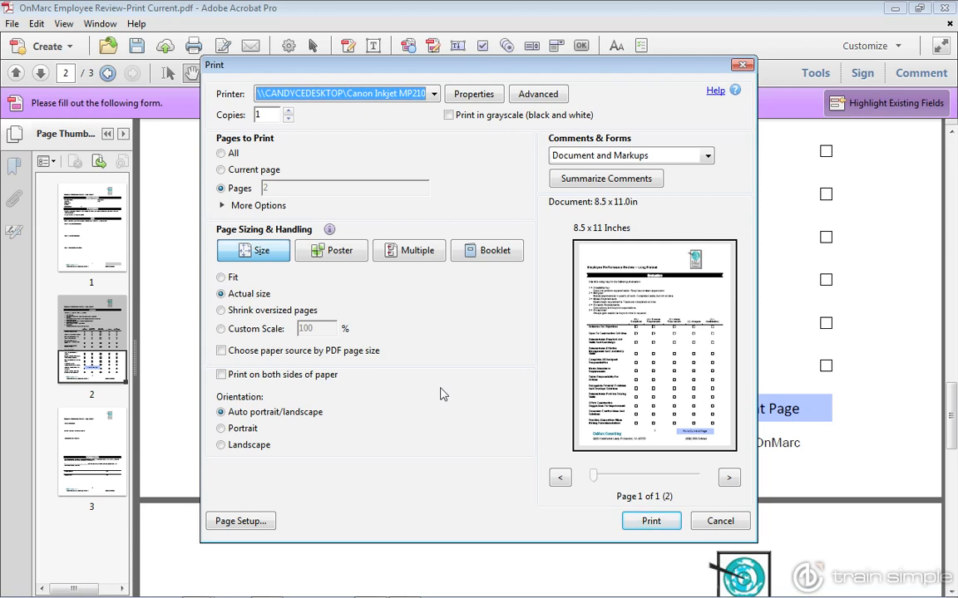
click(720, 521)
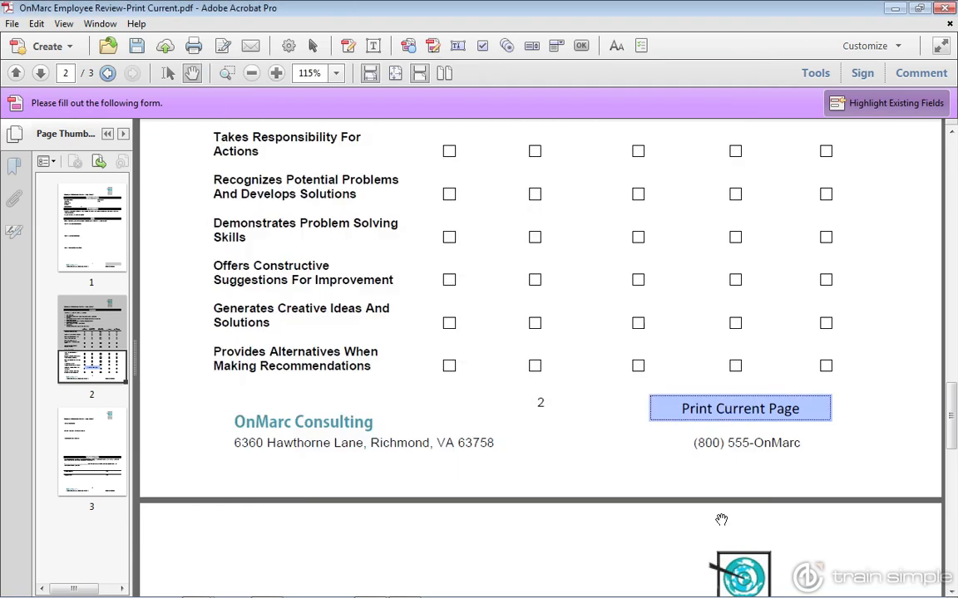
Edit the page 2 button's Mouse Up JavaScript to set bUI to false, then close its properties
click(312, 45)
click(690, 413)
double_click(691, 414)
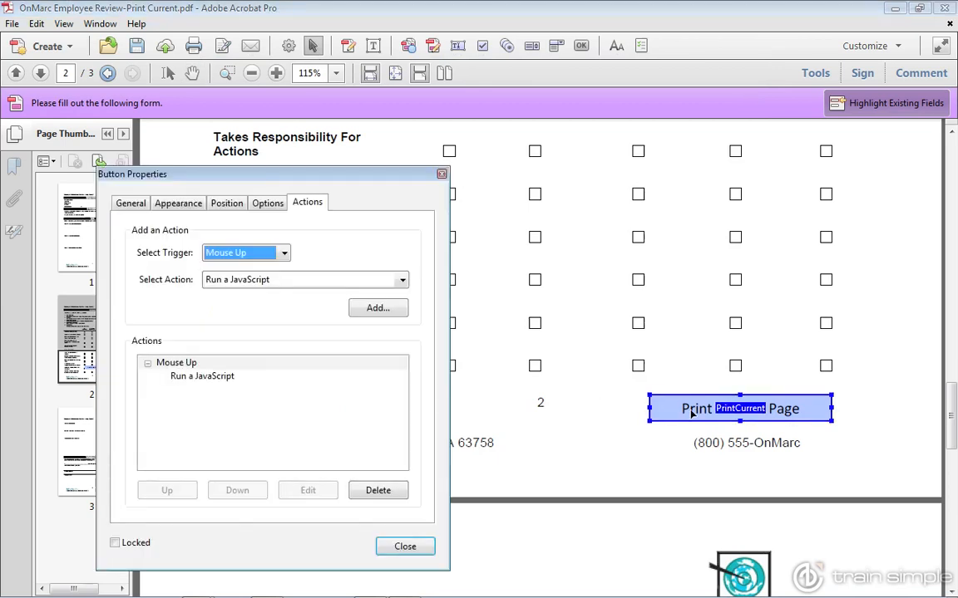
click(230, 379)
click(308, 490)
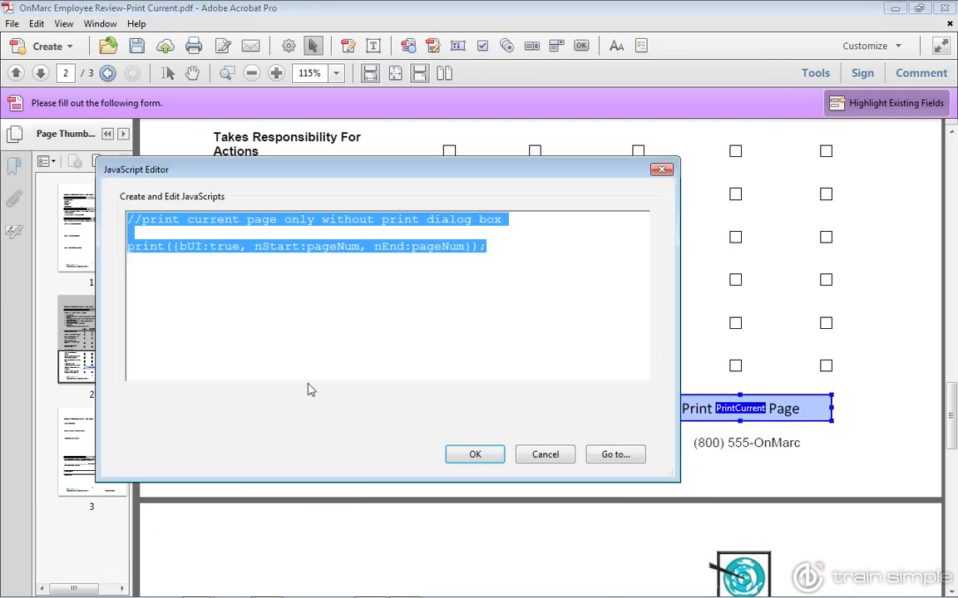
click(301, 324)
double_click(209, 246)
text(false)
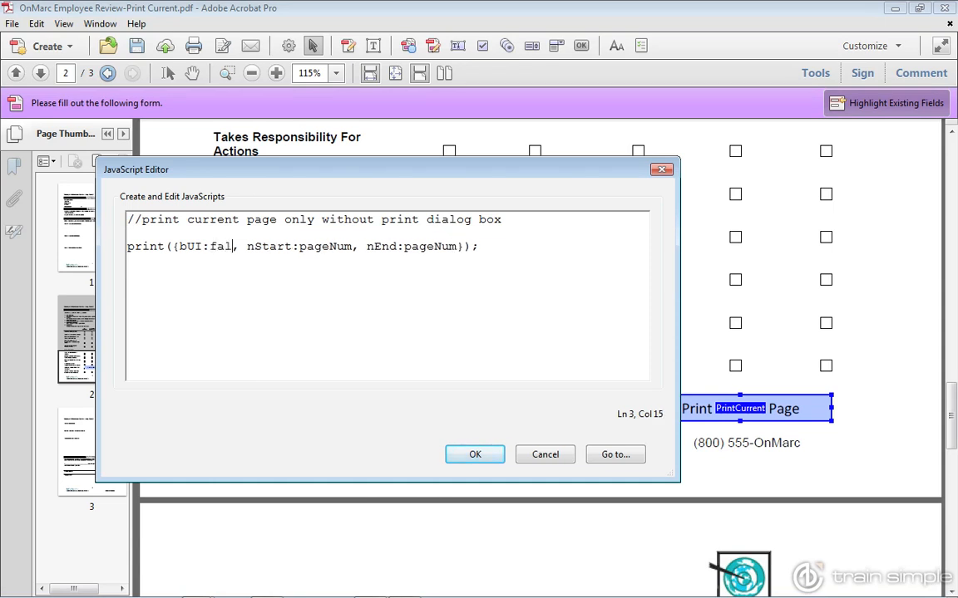
click(462, 457)
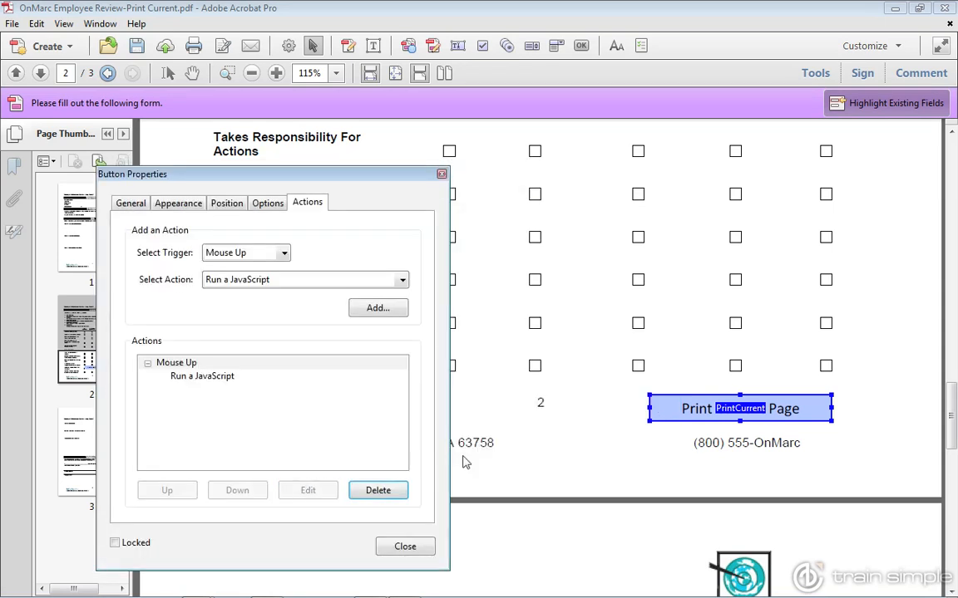
click(407, 546)
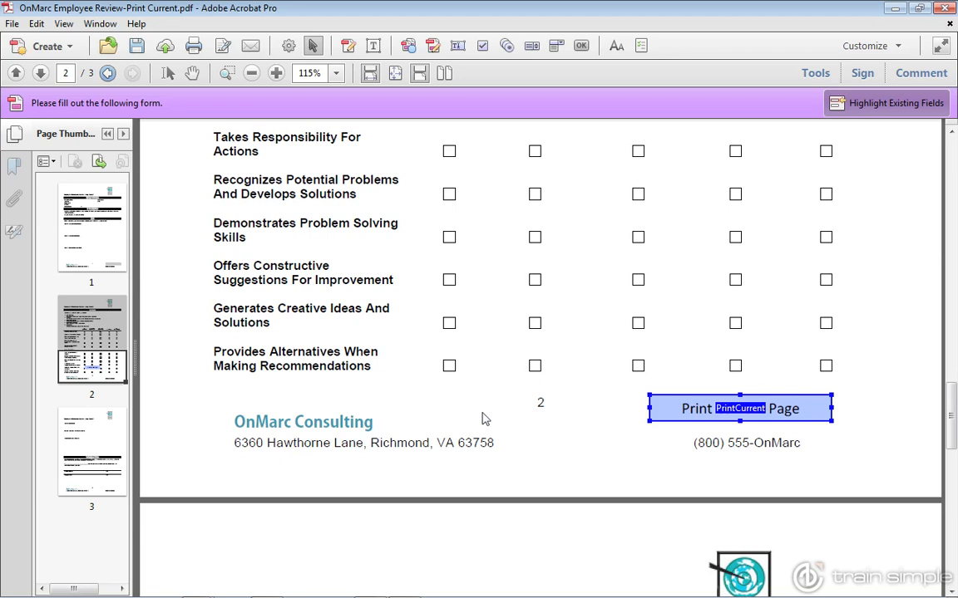
Save the form as a new file named "OnMarc Employee Review-Print Current-Completed.pdf"
click(11, 23)
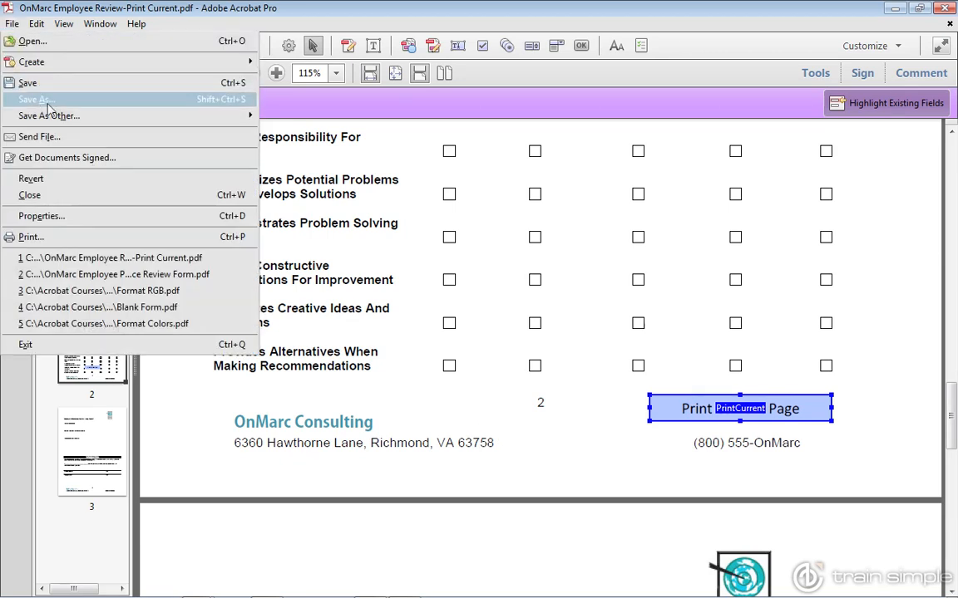
click(33, 101)
click(262, 370)
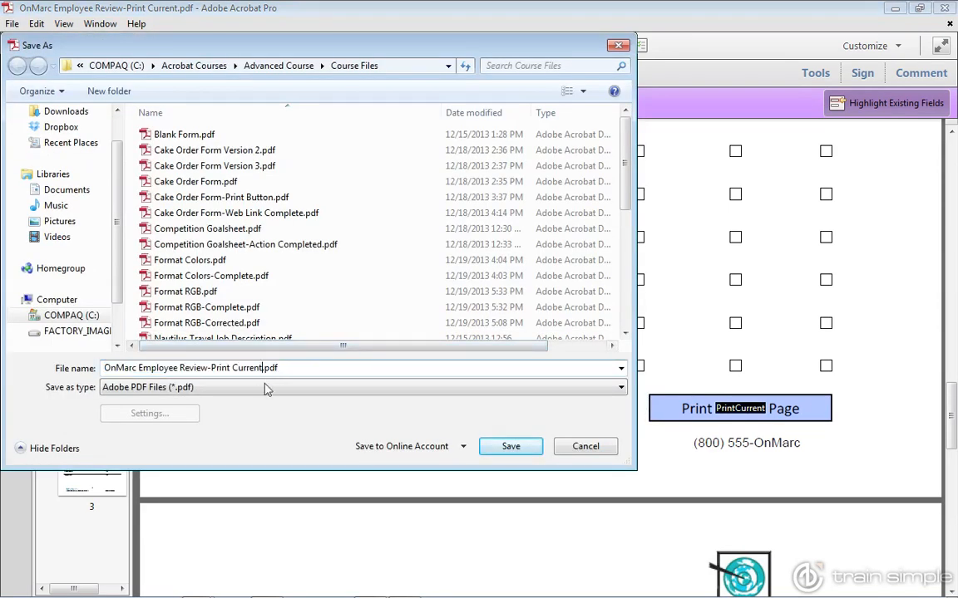
text(-Completed)
click(509, 446)
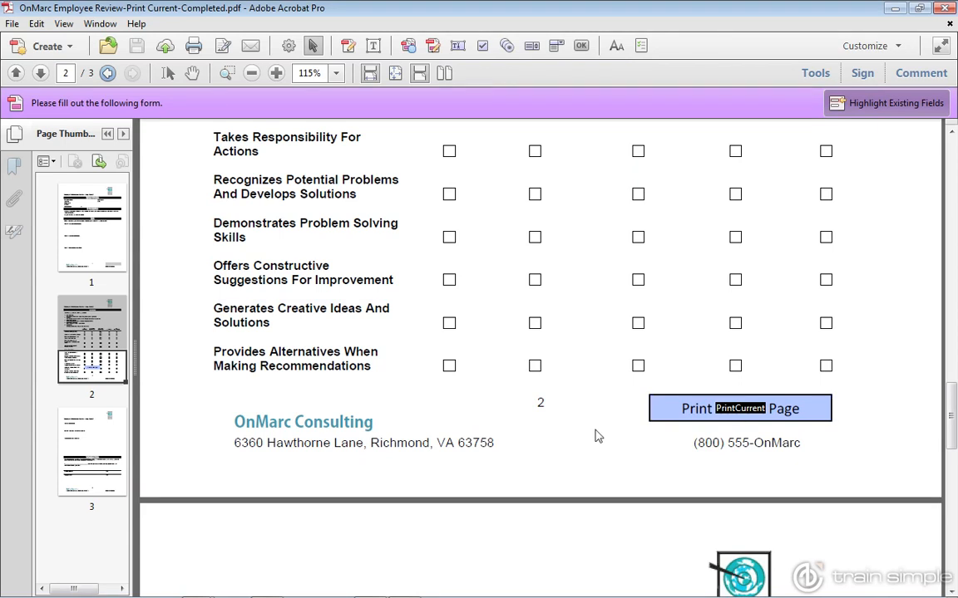
click(677, 420)
click(608, 424)
click(716, 408)
click(623, 407)
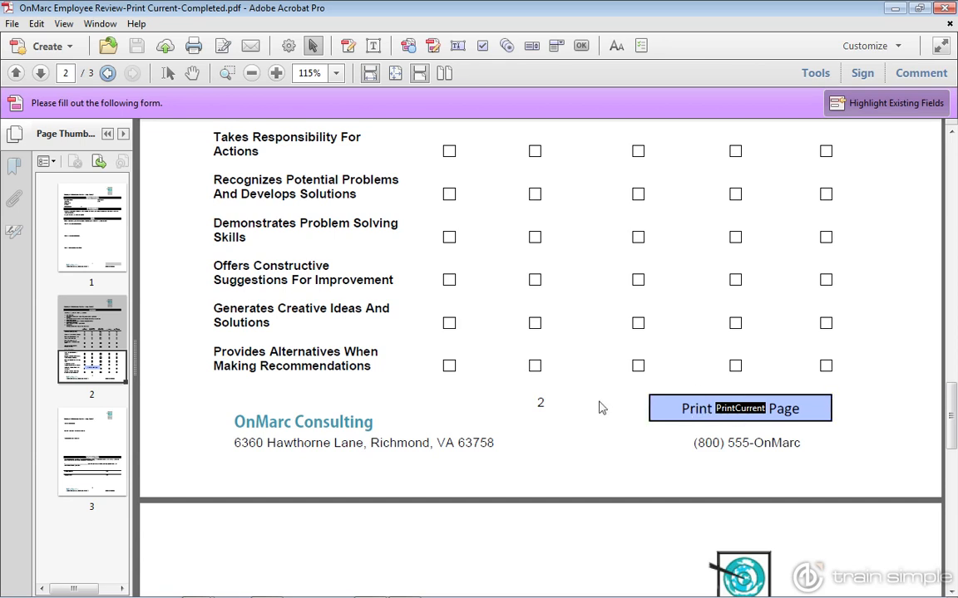